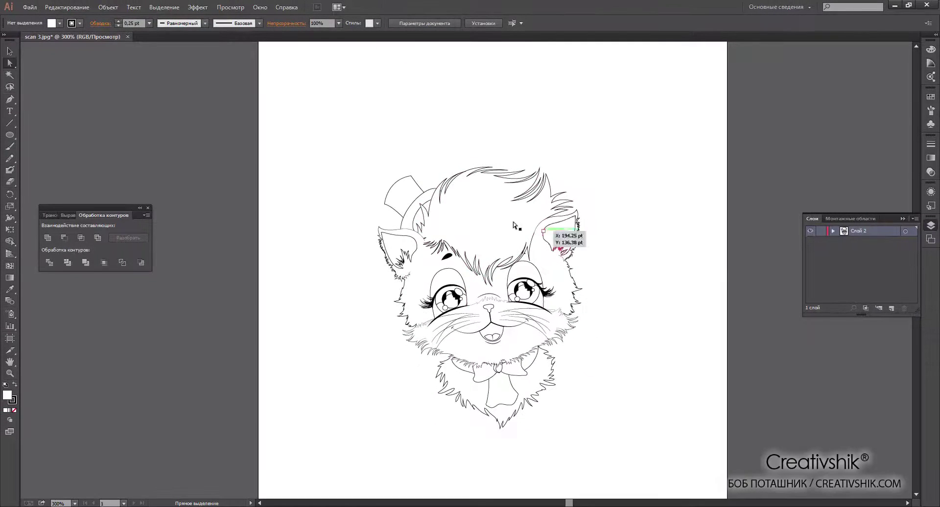
Cut a smaller rounded rectangle from a larger one into a ring, tilted onto the hat band
scroll(392, 225, "up", 3)
scroll(389, 228, "up", 2)
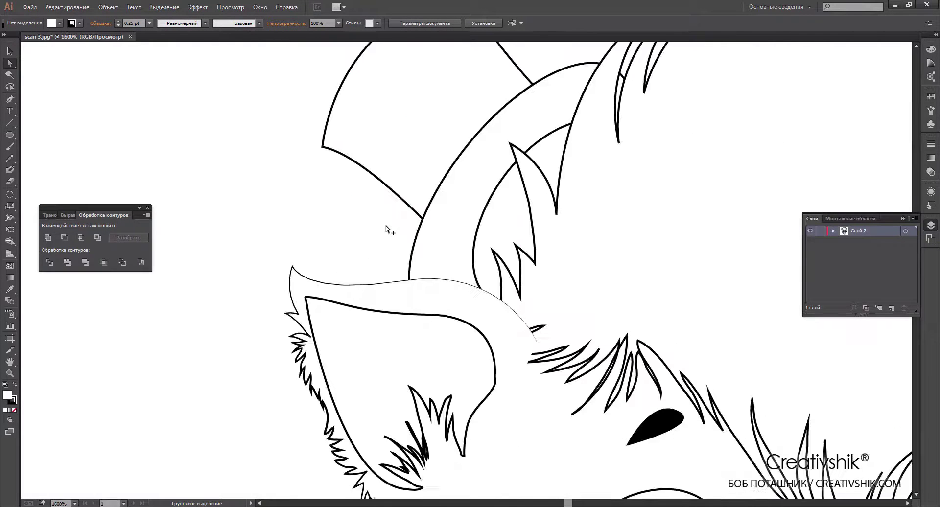
left_click_drag(11, 137, 64, 162)
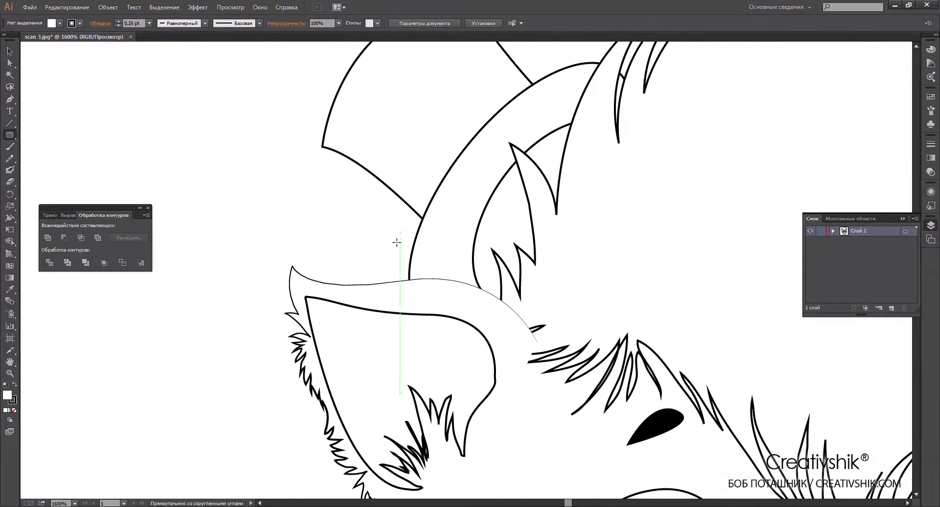
left_click_drag(390, 246, 460, 143)
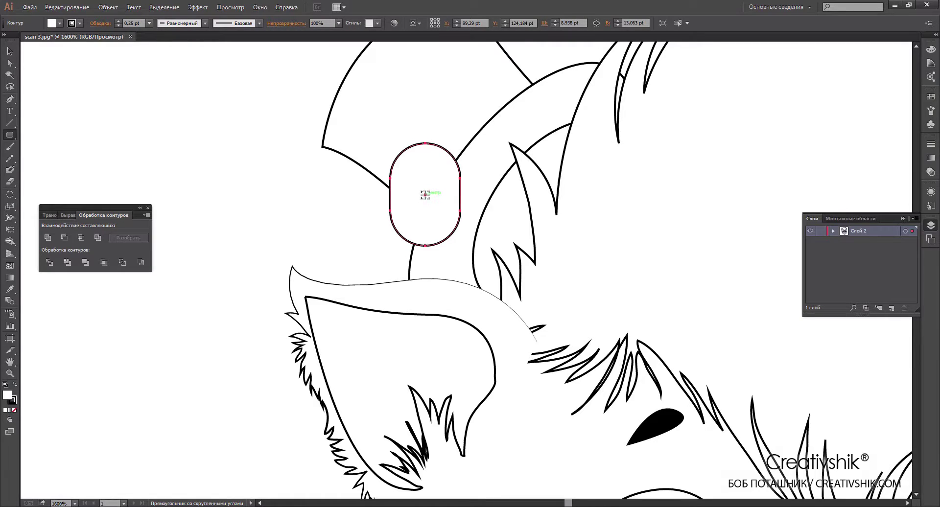
left_click_drag(424, 195, 451, 232)
key("v")
key("ctrl+a")
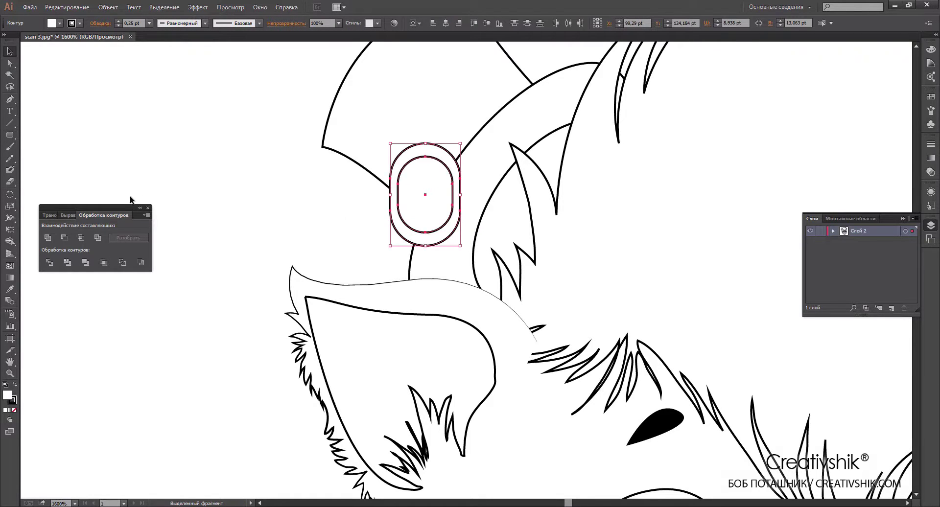
left_click(66, 237)
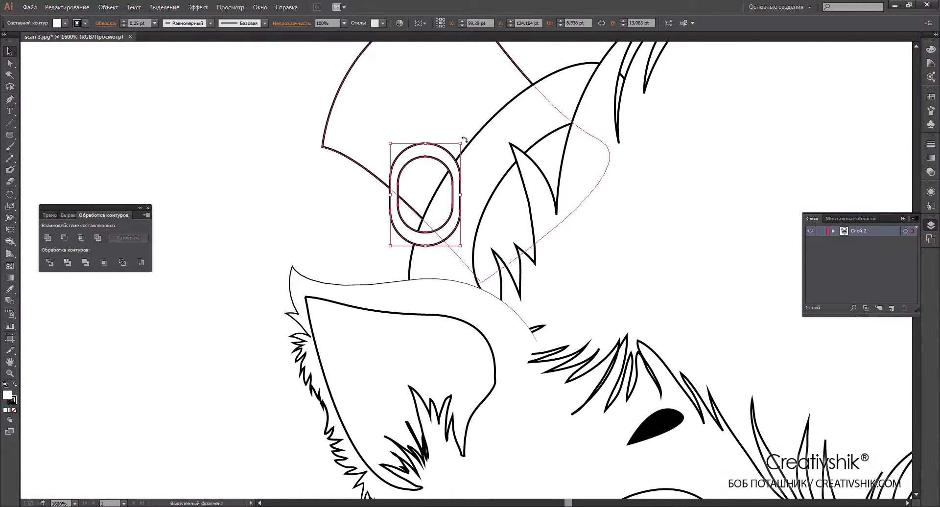
left_click_drag(464, 141, 492, 161)
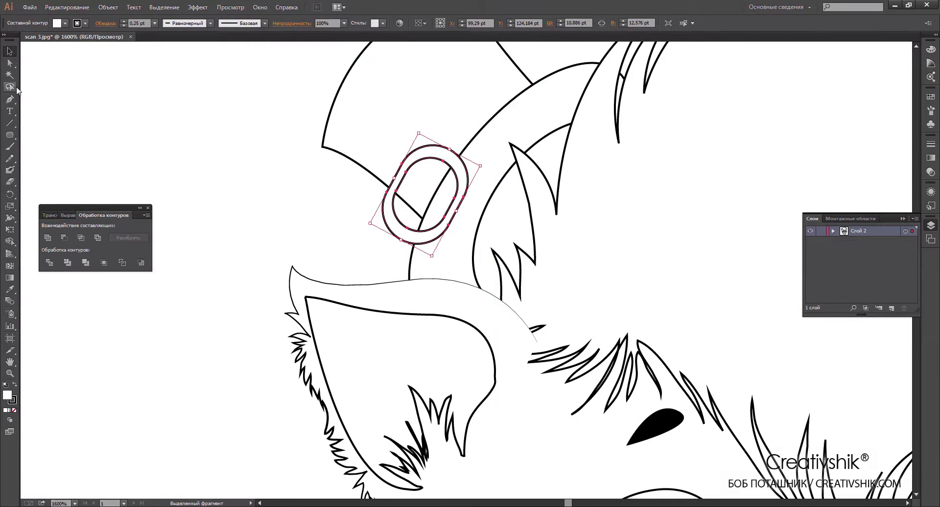
Draw a closed four-point Pen shape from the ring's edge along the hat's edge
key("p")
left_click(391, 198)
scroll(420, 199, "up", 3)
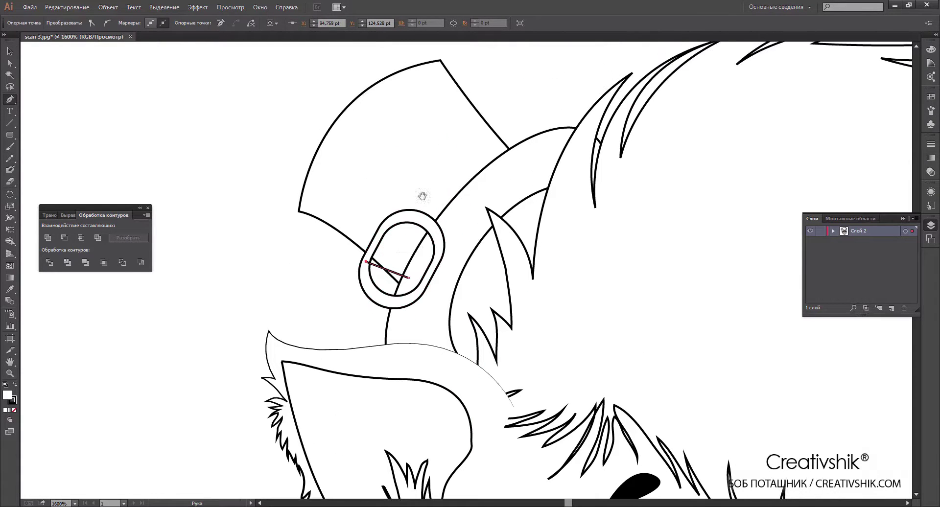
left_click(492, 130)
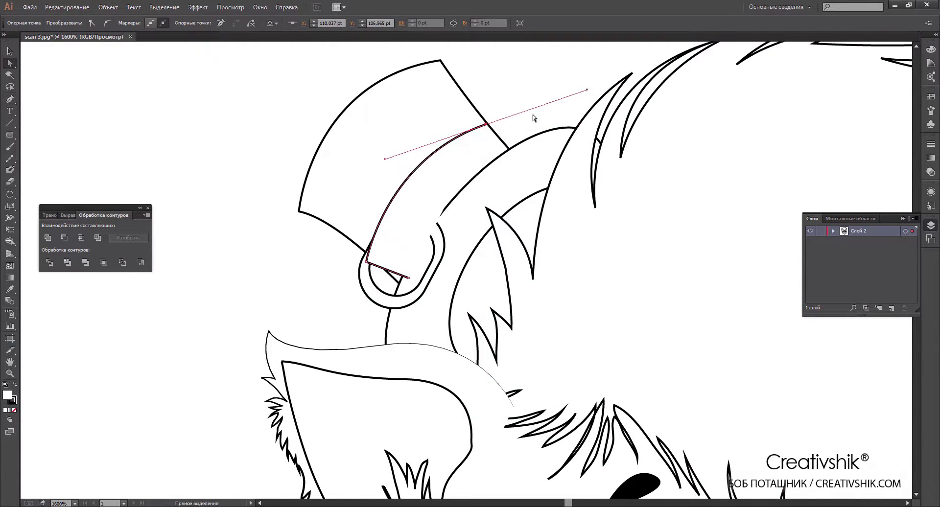
left_click(518, 158)
left_click(408, 278)
key("v")
key("a")
left_click(260, 279)
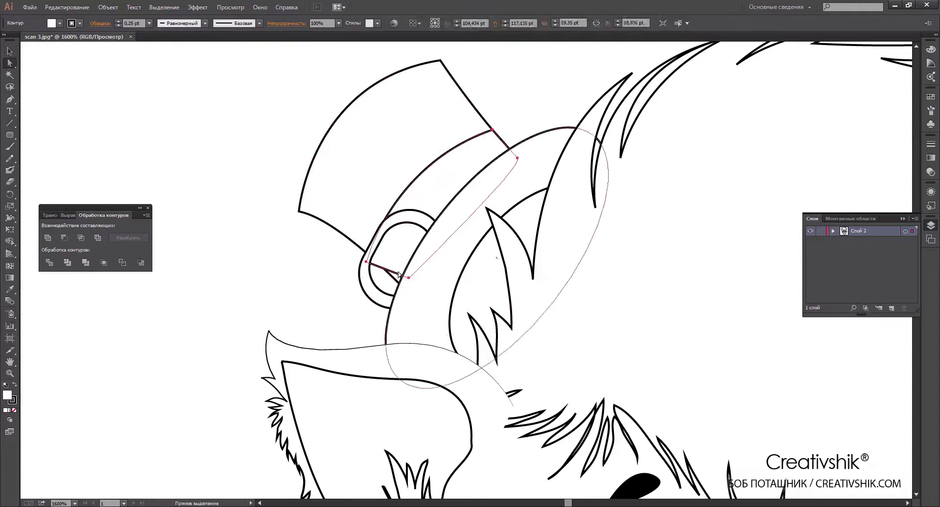
scroll(260, 279, "down", 4)
Fill the kitten's face fur with the brown C18F76
scroll(446, 160, "down", 2)
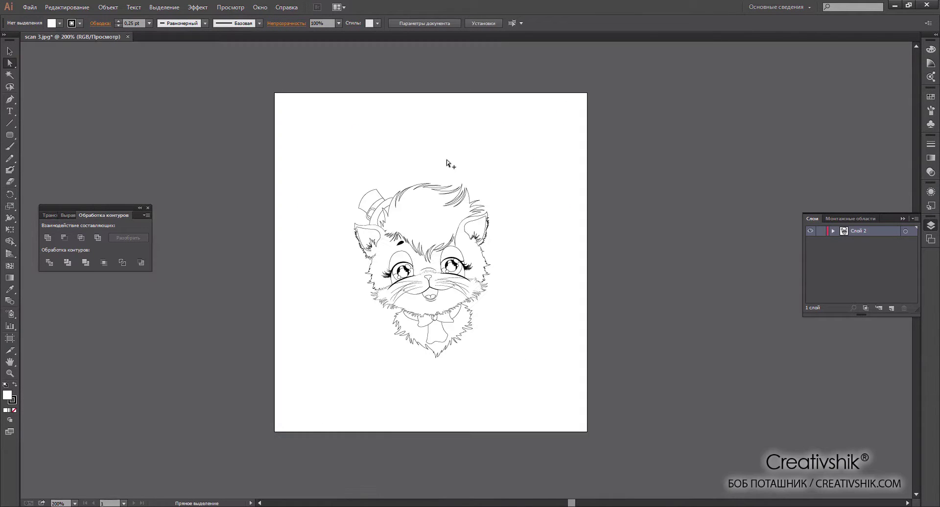
scroll(571, 142, "up", 2)
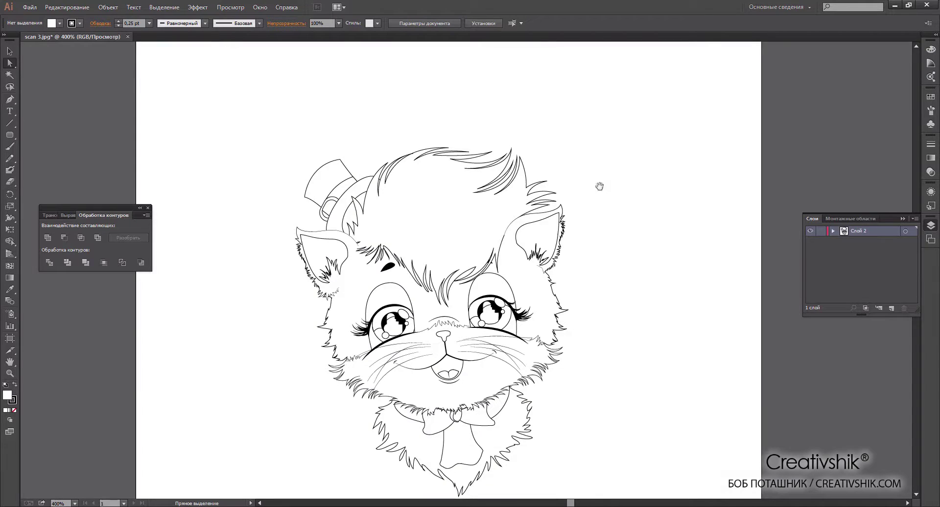
scroll(598, 184, "down", 3)
left_click_drag(601, 211, 575, 238)
double_click(6, 395)
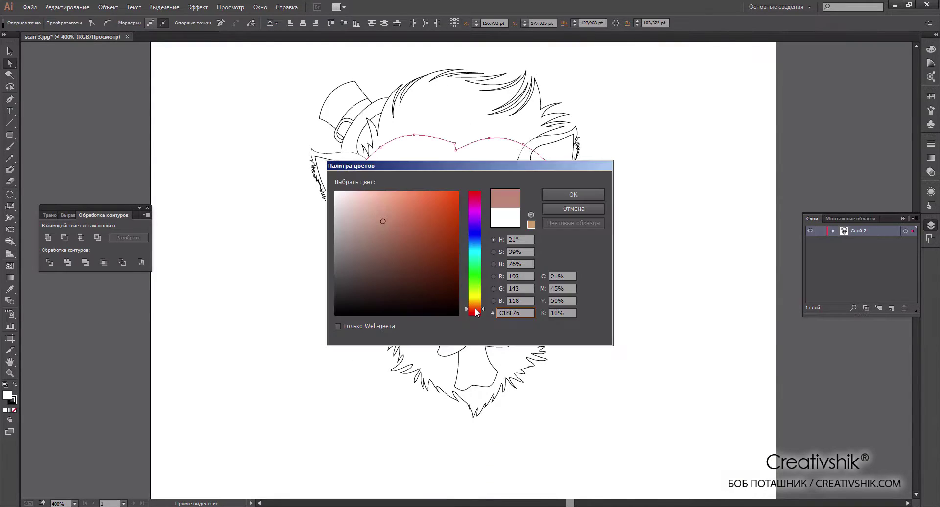
left_click(575, 195)
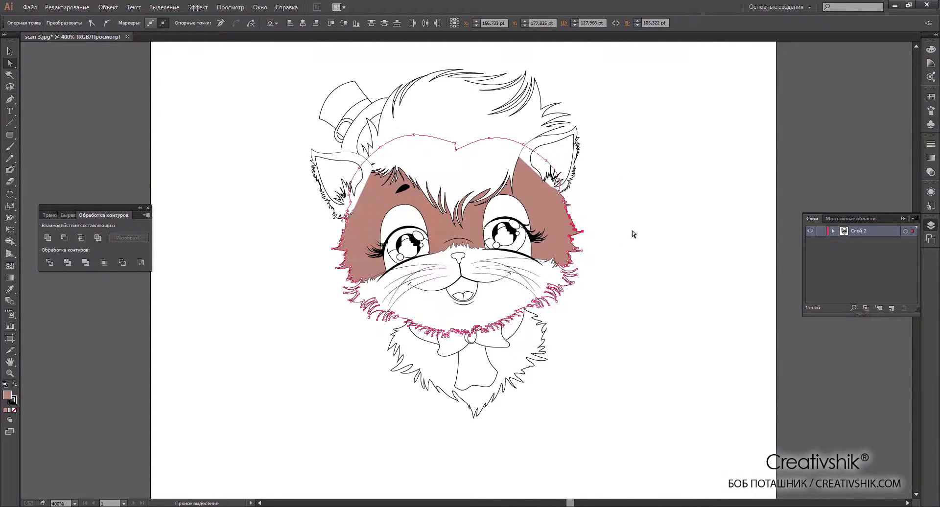
left_click(640, 241)
Eyedropper the C18F76 brown onto the right and left ear tufts
key("ctrl+plus")
scroll(636, 196, "up", 2)
left_click(658, 128)
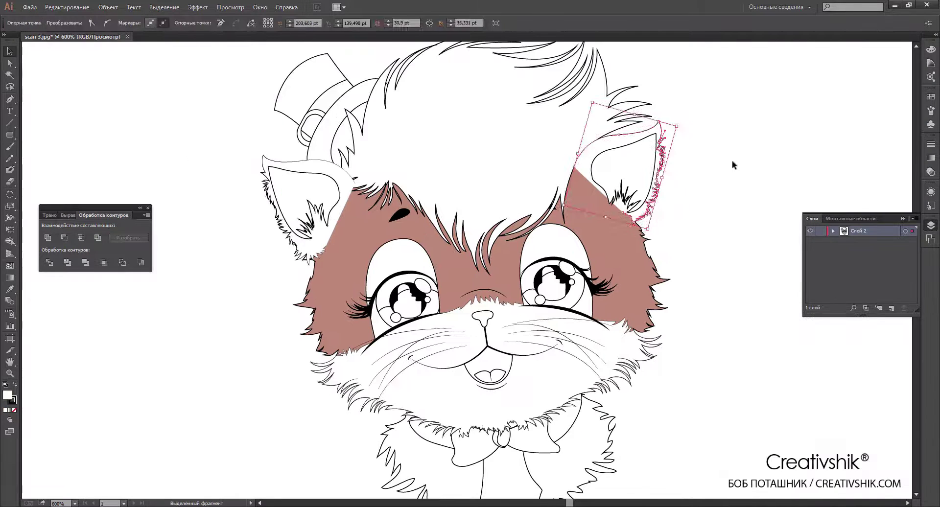
key("i")
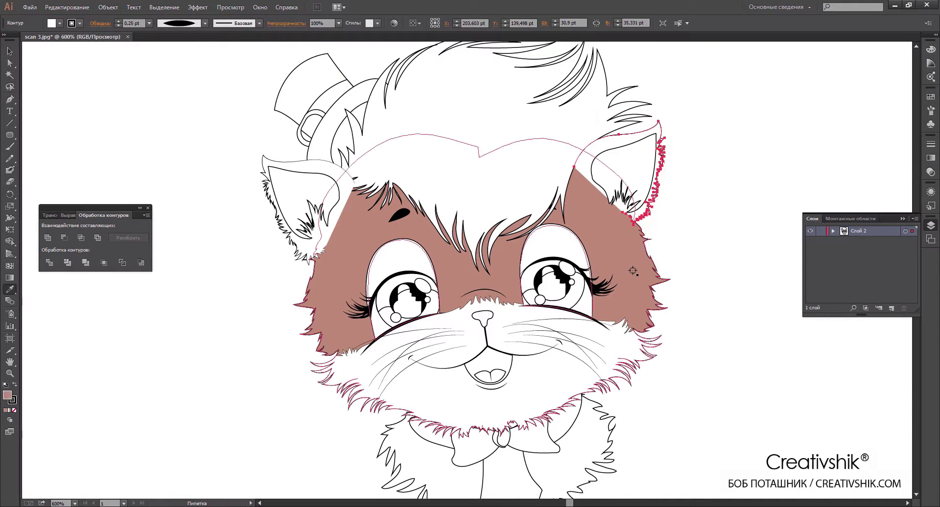
left_click(632, 271)
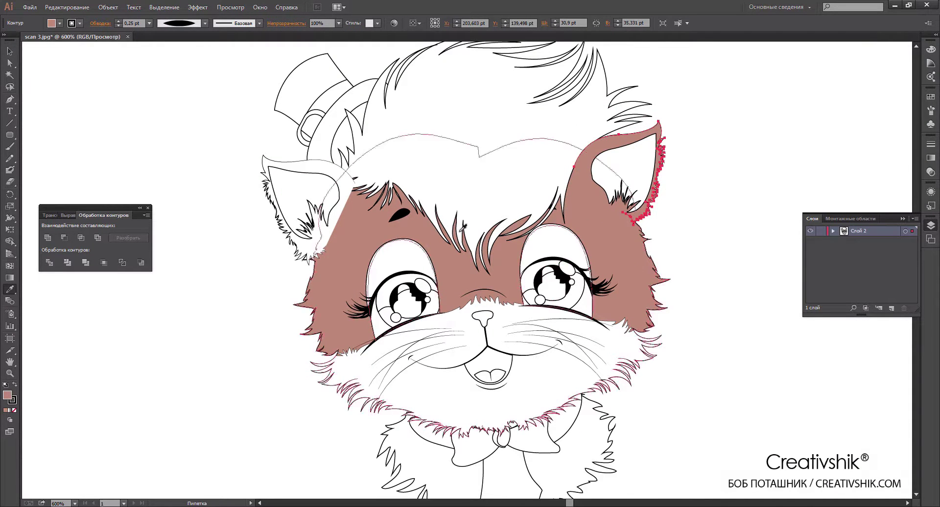
key("v")
left_click(342, 180, "shift")
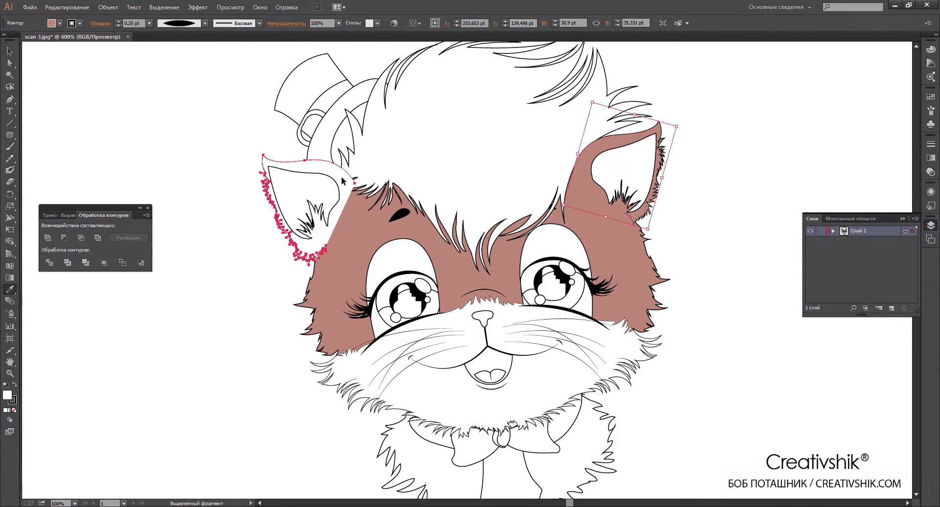
left_click(364, 231)
scroll(365, 231, "down", 2)
left_click(387, 392, "ctrl")
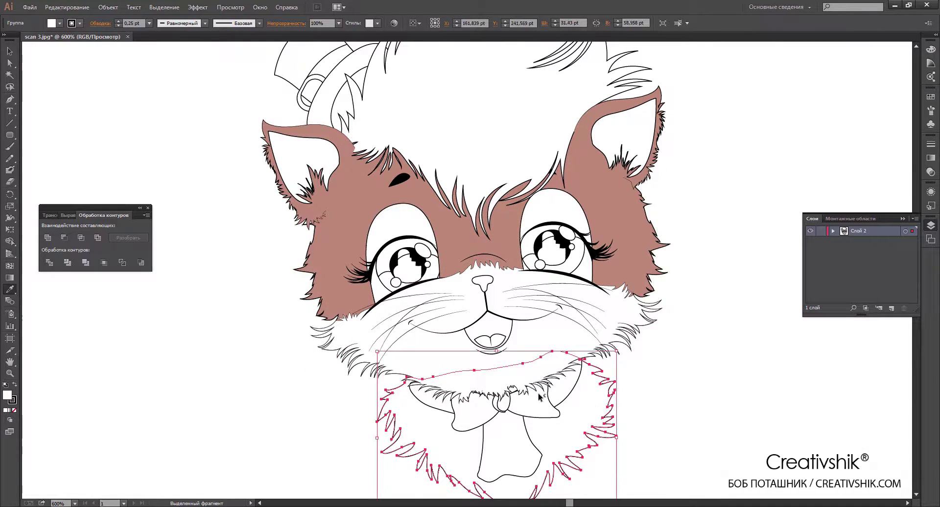
Fill the neck fur with pale beige FCF1CD and copy it onto the muzzle
double_click(7, 394)
left_click(474, 300)
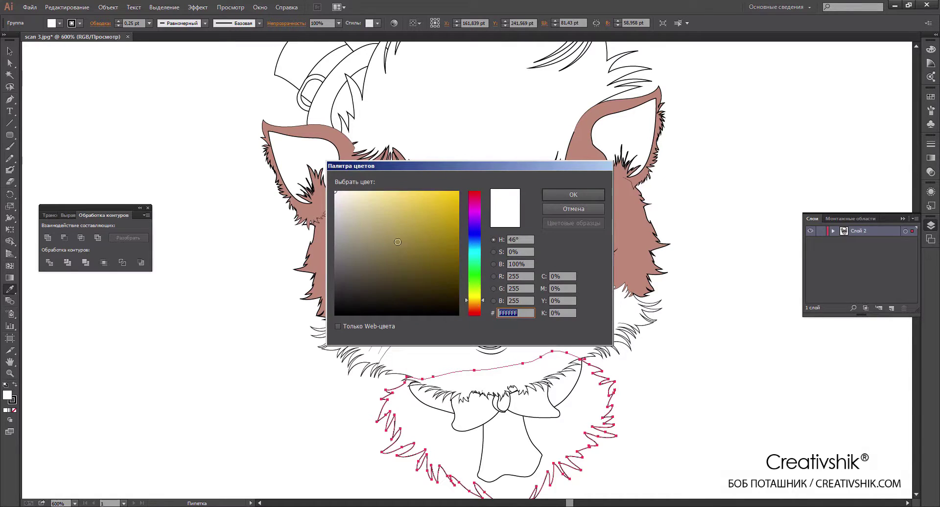
left_click(348, 210)
left_click_drag(347, 210, 359, 193)
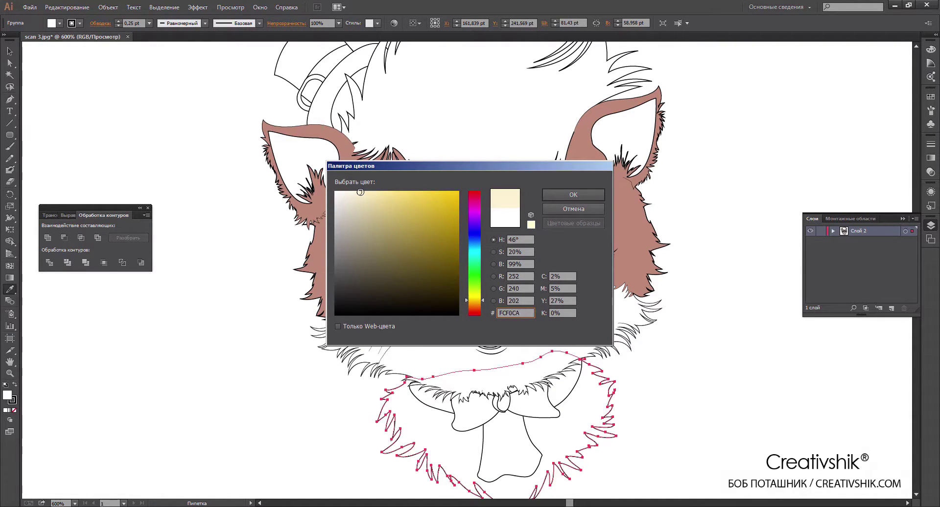
left_click(566, 198)
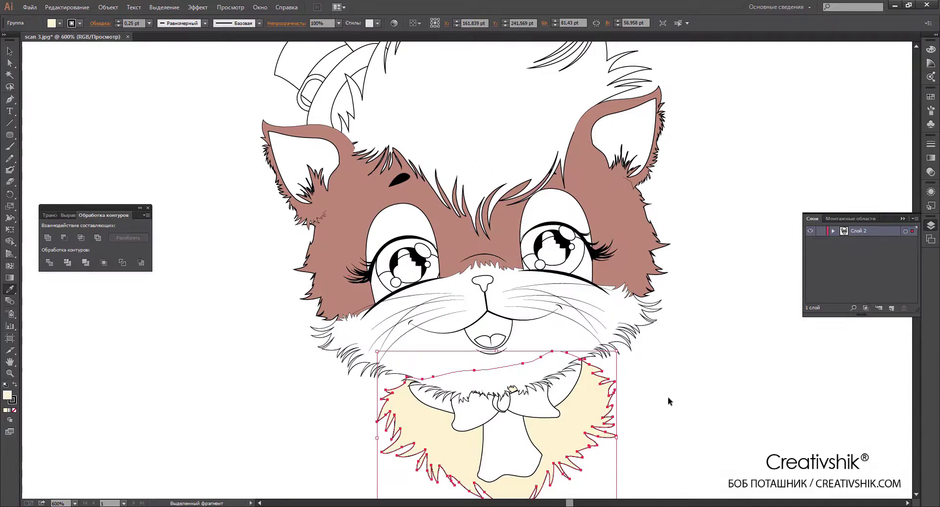
left_click(551, 335, "ctrl")
left_click(586, 402)
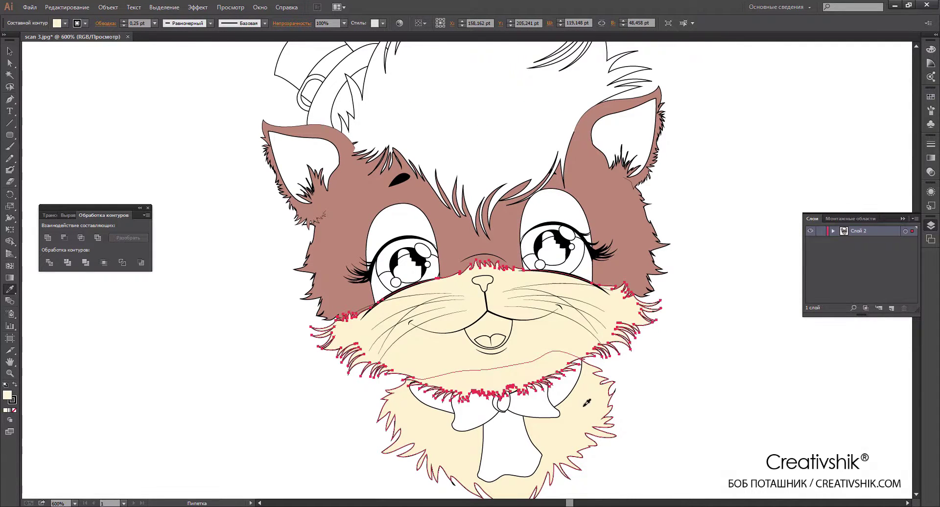
Copy the brown fur colour onto the patches above both eyes
left_click(551, 217, "ctrl")
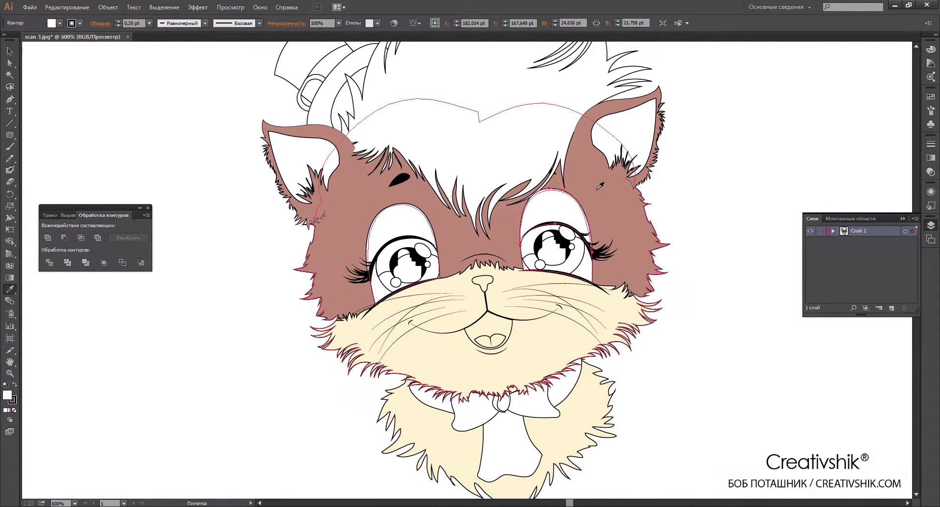
left_click(612, 196)
left_click(402, 221, "ctrl")
left_click(267, 165)
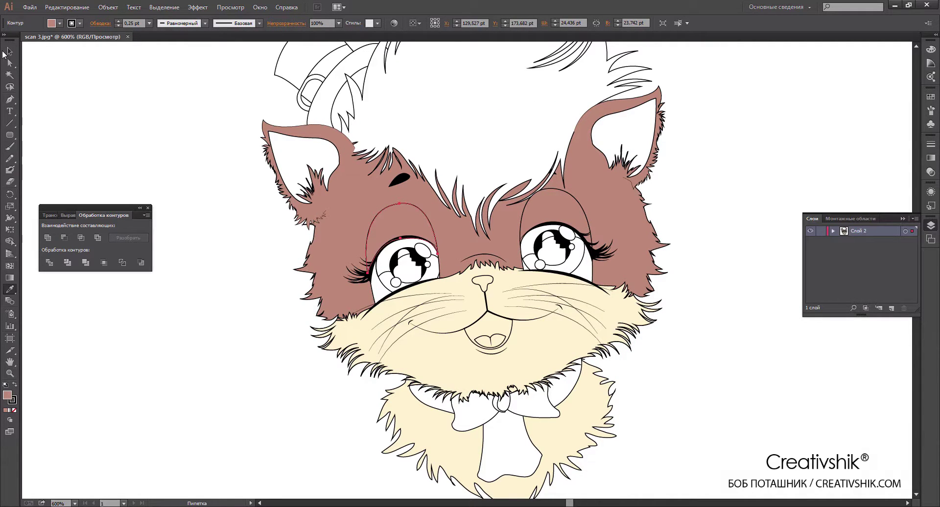
left_click(9, 51)
left_click(715, 234)
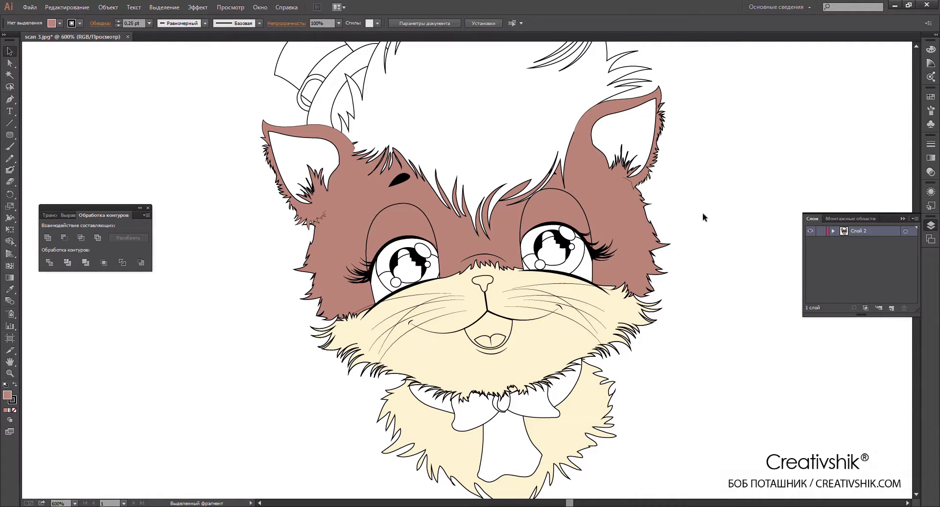
scroll(544, 204, "up", 3)
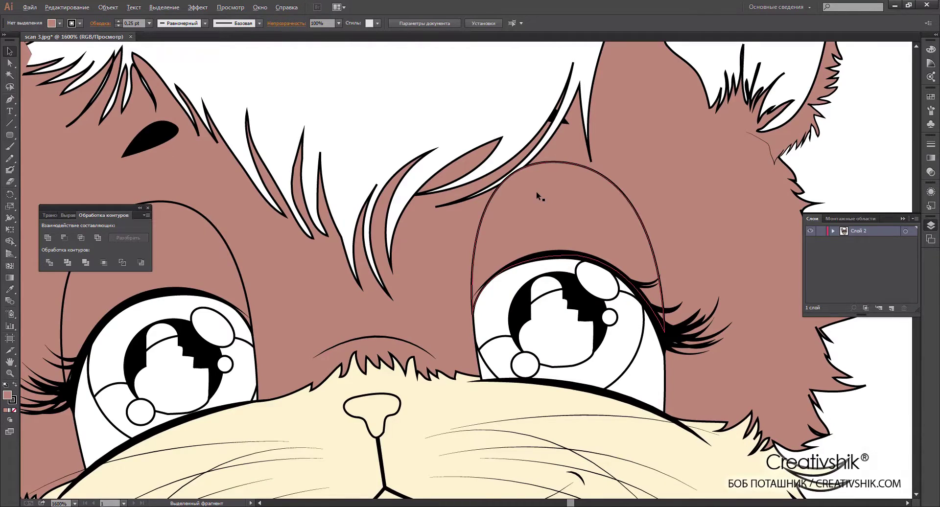
scroll(536, 192, "down", 3)
left_click(533, 184)
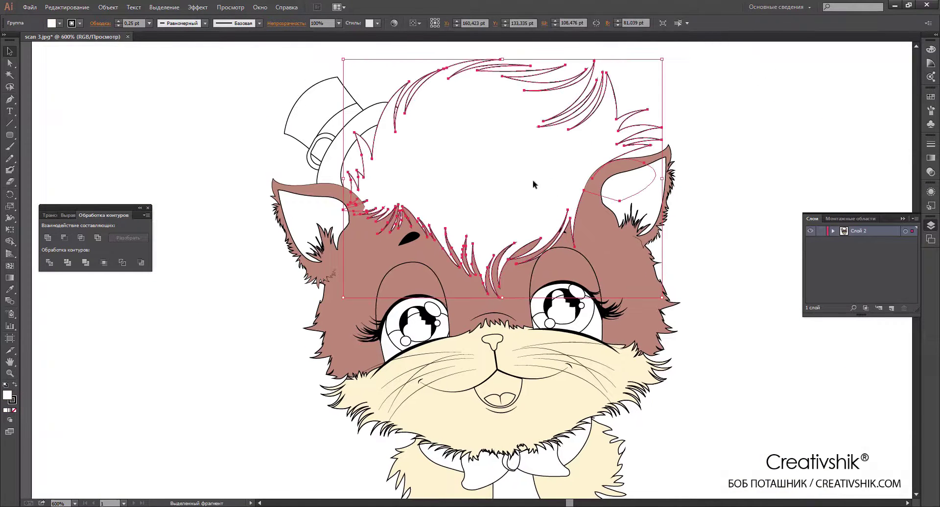
left_click(739, 180)
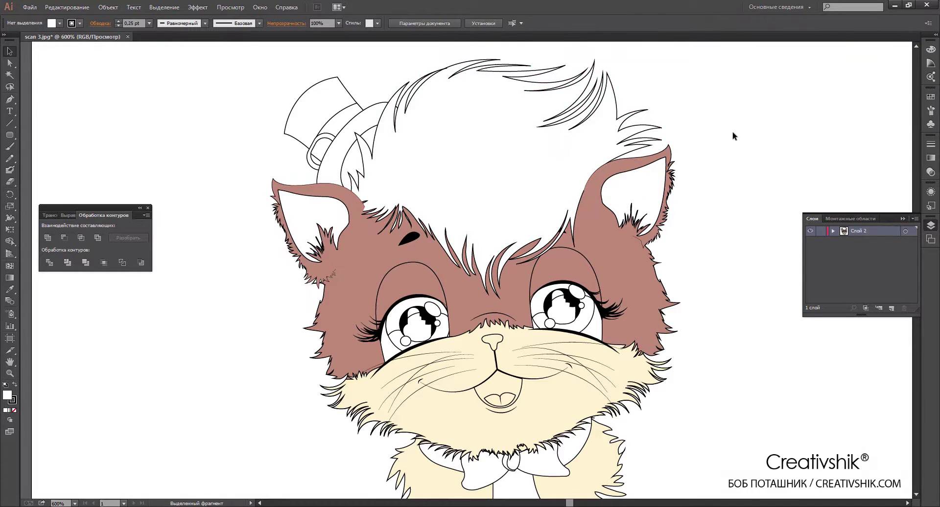
scroll(692, 269, "down", 3)
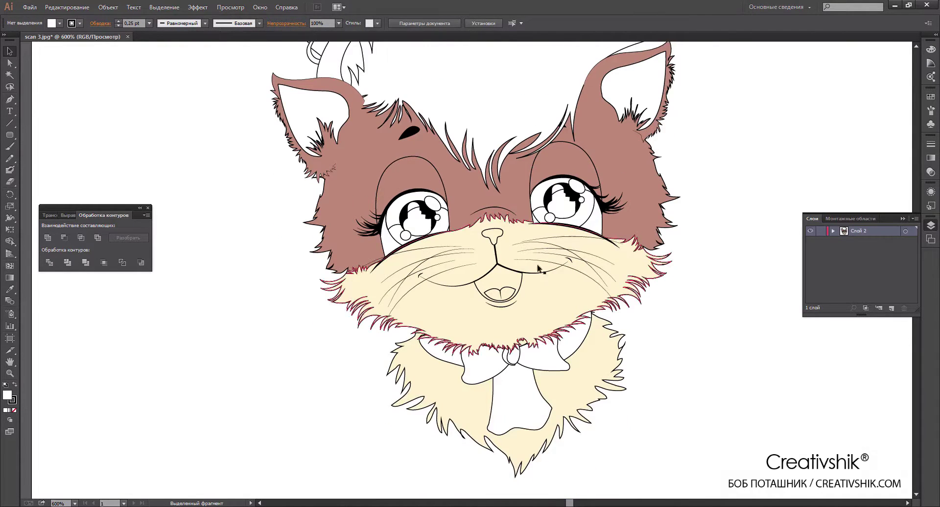
Fill the nose with pink FF9F9F
scroll(466, 228, "up", 2)
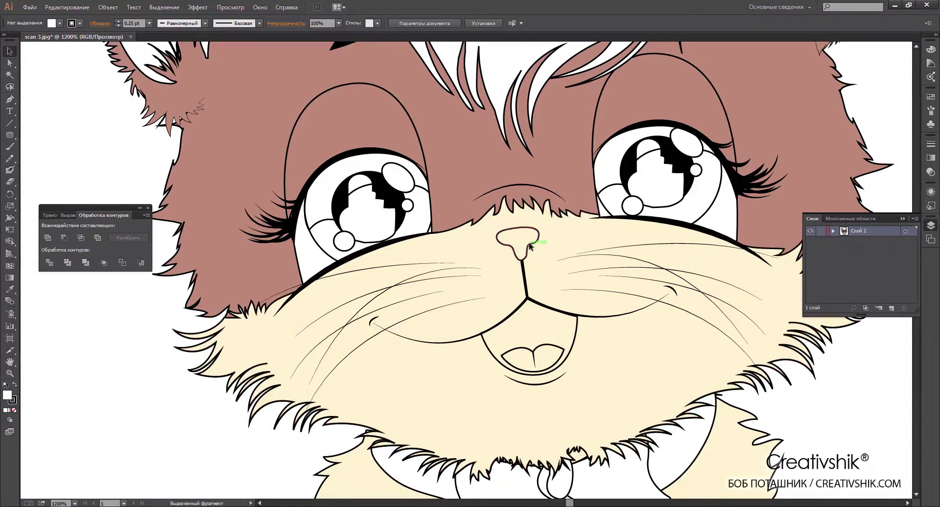
left_click(530, 246)
left_click(833, 231)
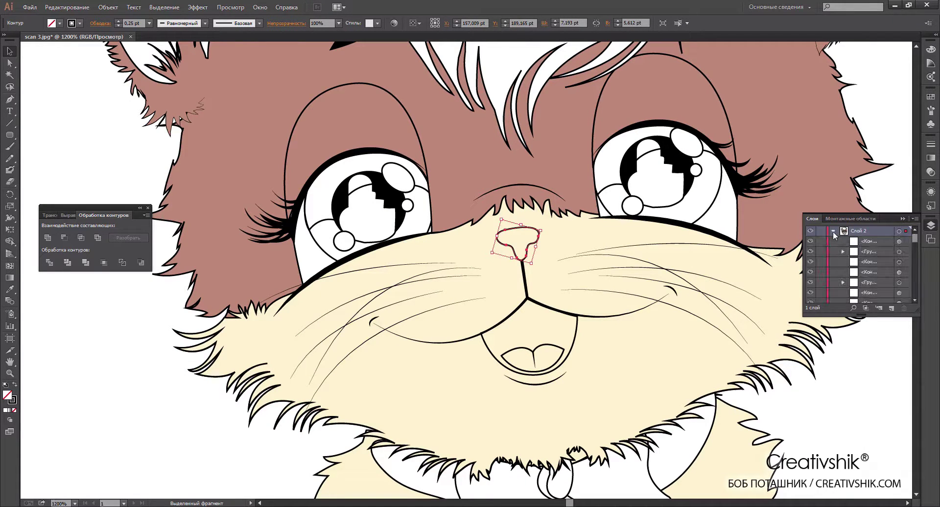
left_click(832, 231)
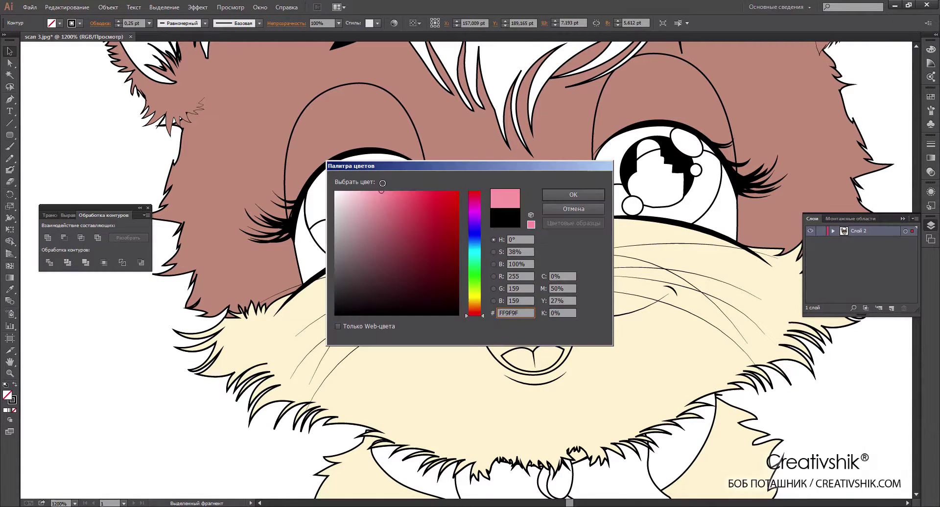
left_click(565, 195)
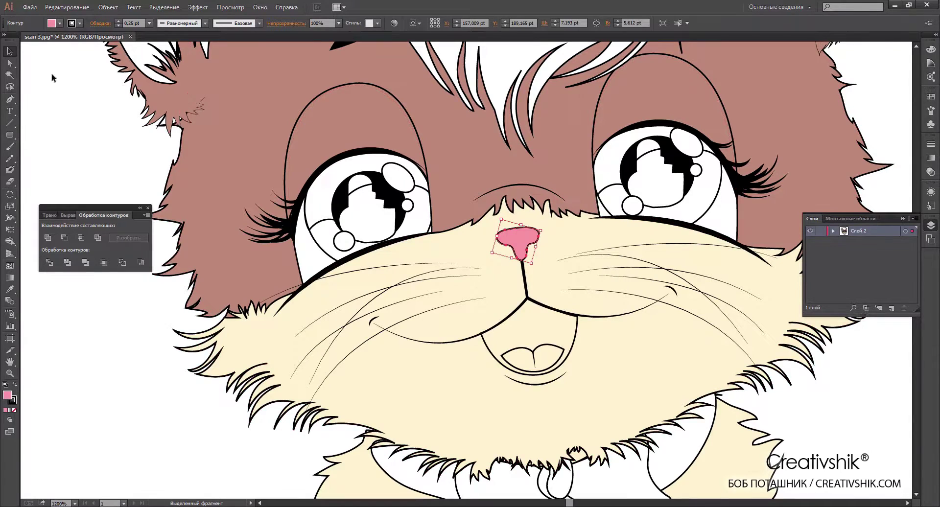
left_click(63, 105)
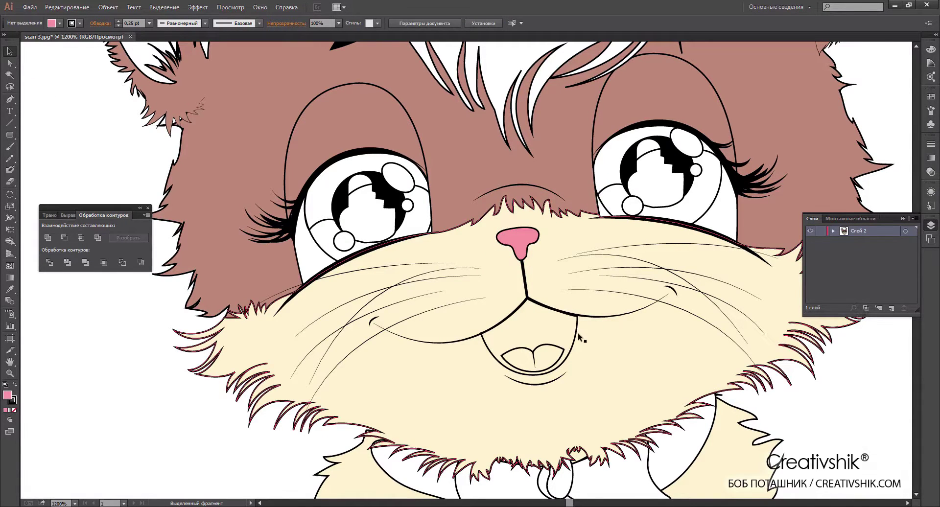
Colour the open mouth a darker red-pink, C4566B
left_click(578, 337)
key("i")
left_click(518, 234)
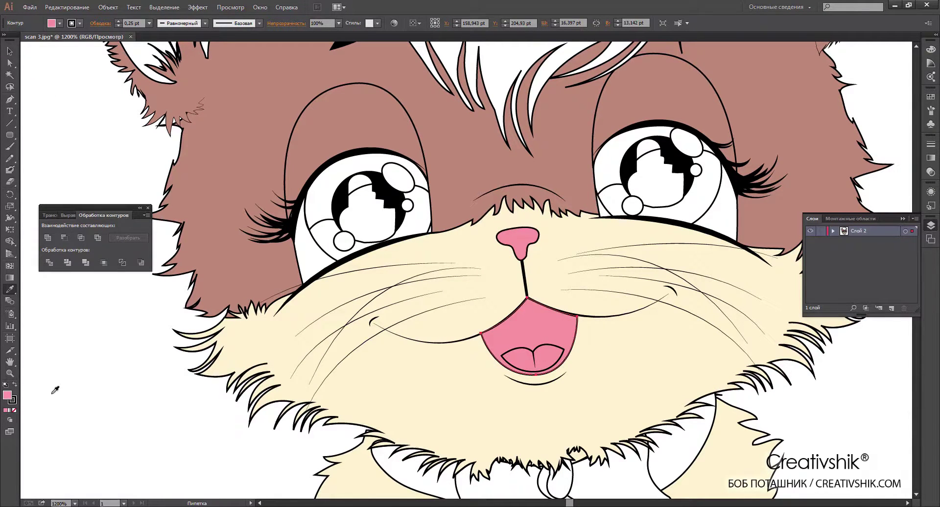
double_click(7, 396)
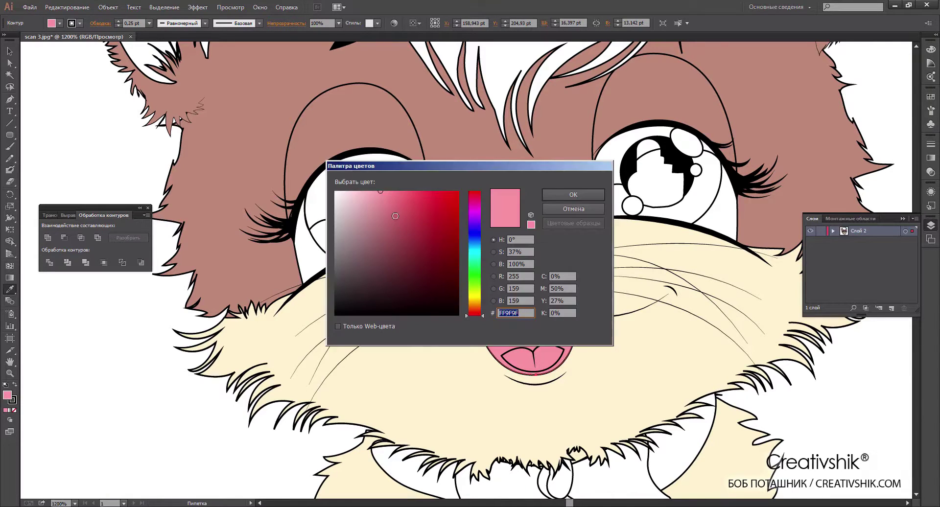
type("C4566B")
key("Return")
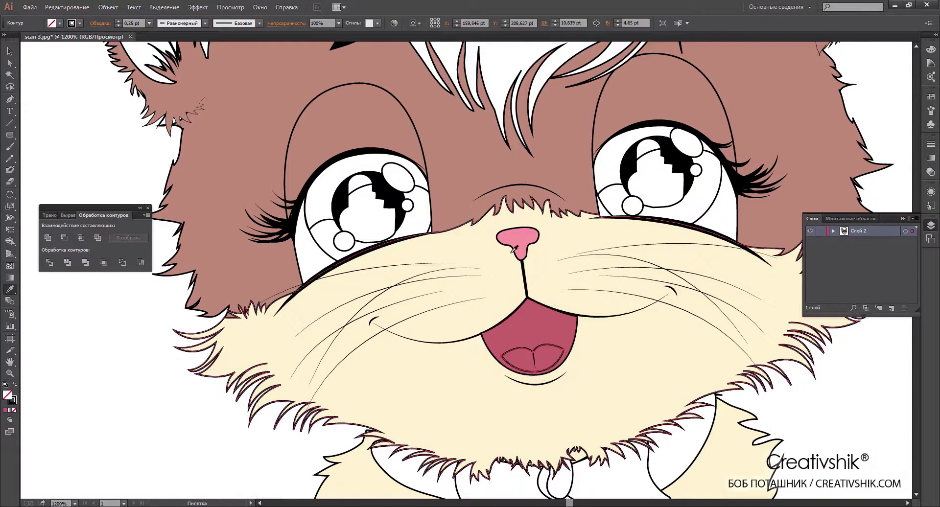
Give the tongue the nose's pink FF9F9F
left_click(514, 249)
left_click(10, 63)
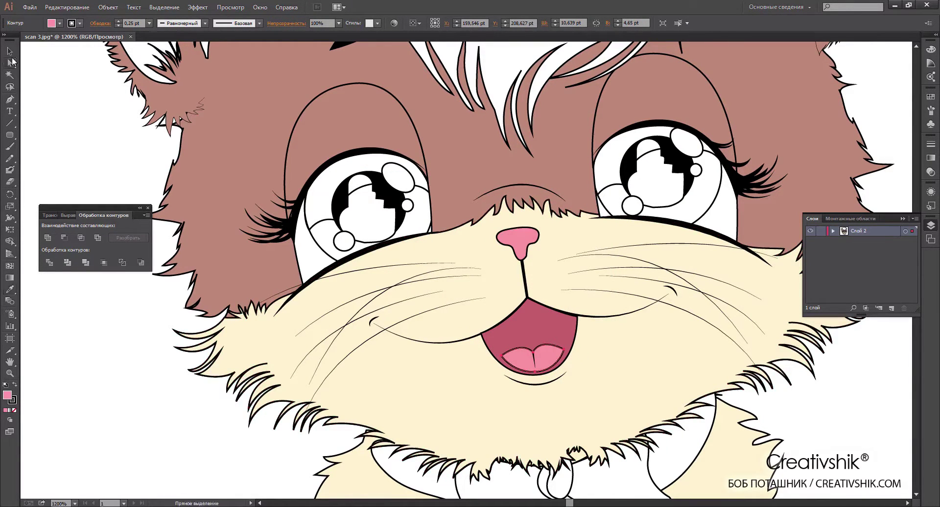
left_click(81, 115)
scroll(81, 116, "down", 4)
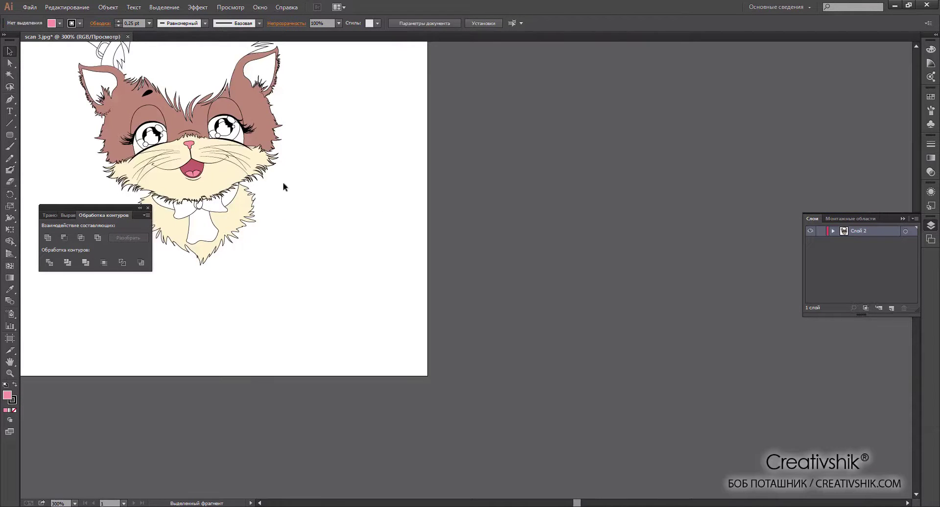
Eyedropper the nose pink onto both white inner ears
scroll(345, 212, "up", 2)
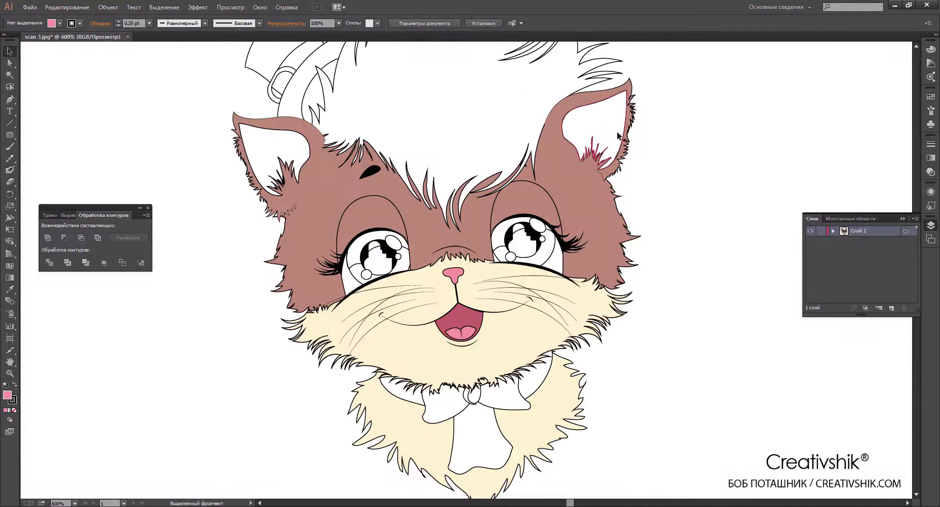
left_click(602, 125)
left_click(282, 157, "shift")
key("i")
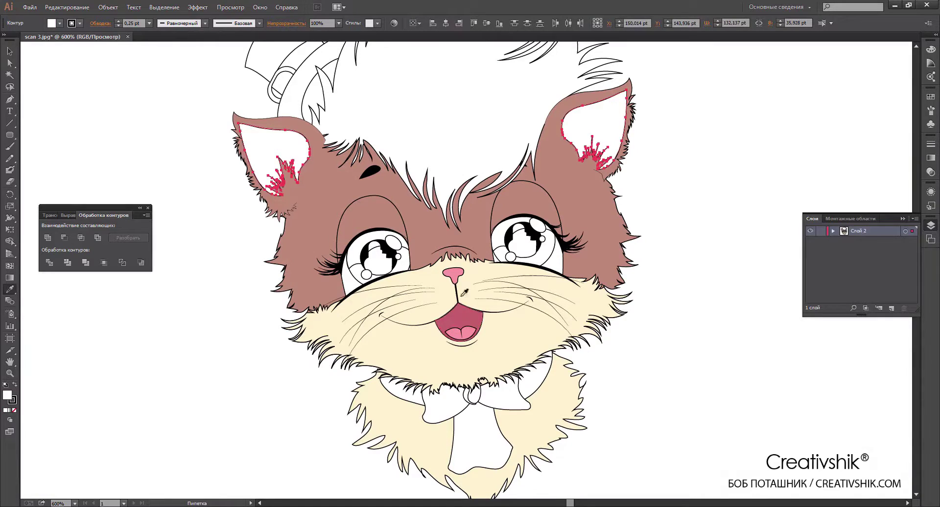
left_click(456, 275)
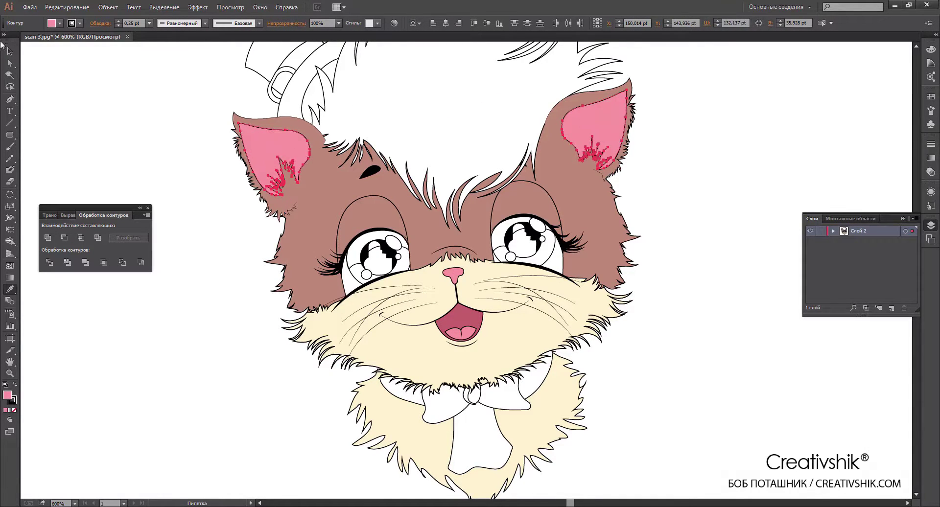
left_click(9, 51)
left_click(163, 170)
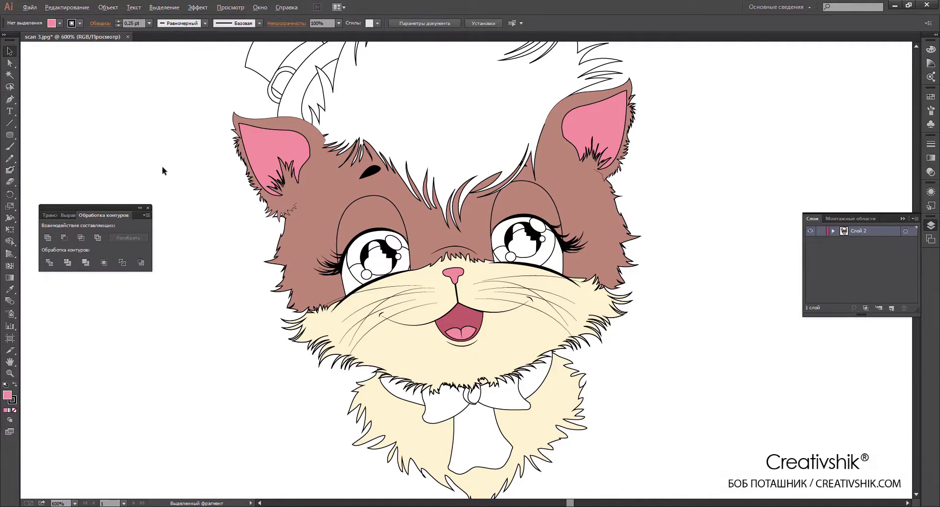
Recentre the view on the cat's face and select the hair strands on top
key("ctrl+minus")
key("ctrl+minus")
left_click_drag(419, 287, 551, 308)
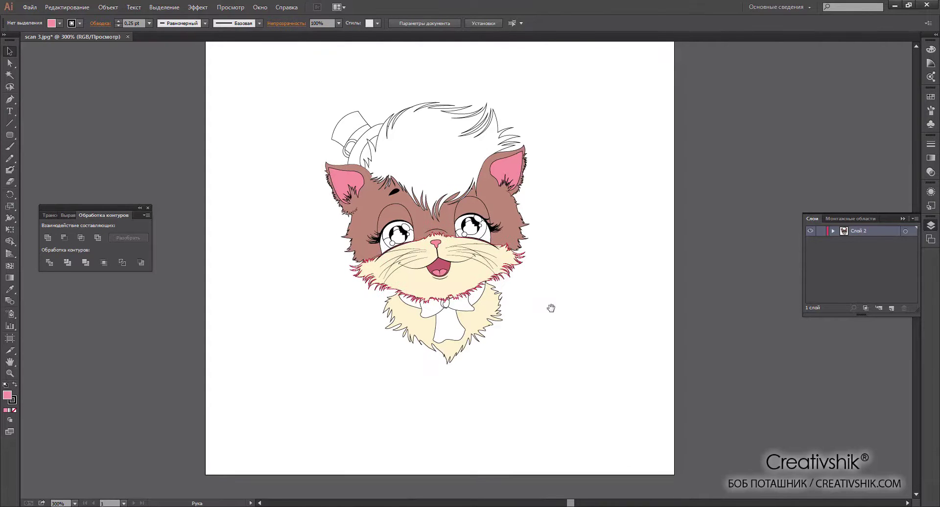
key("ctrl+plus")
key("ctrl+plus")
key("ctrl+plus")
key("ctrl+minus")
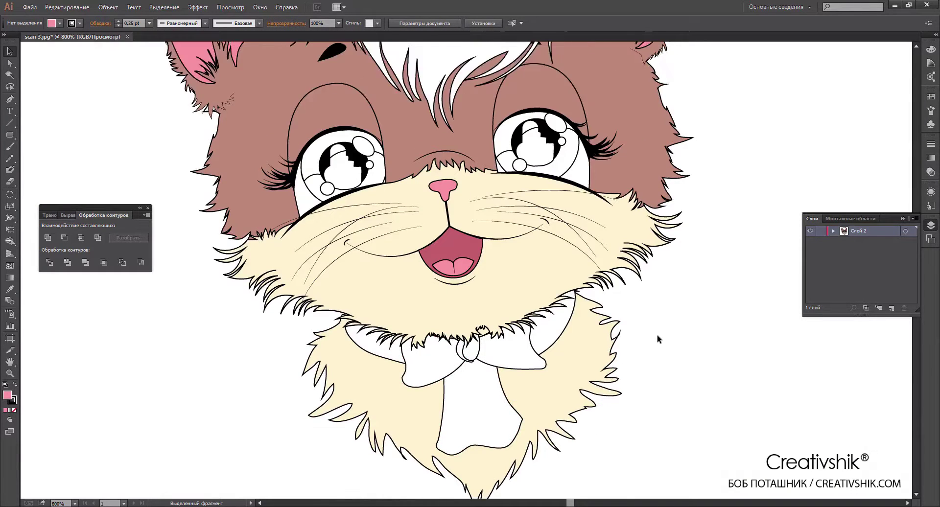
scroll(658, 338, "up", 5)
left_click(387, 209)
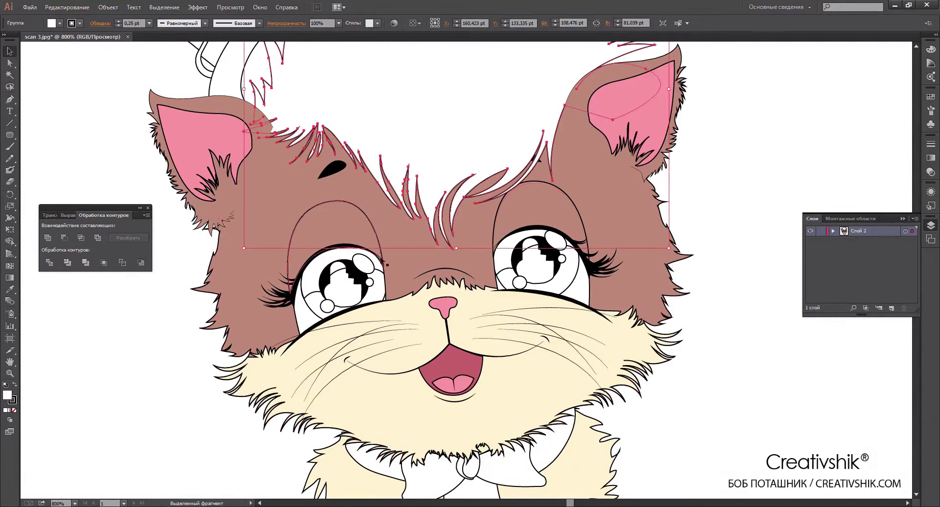
Recolour the hair tuft, sampling the cream muzzle then changing it to golden EDD48C
key("i")
left_click(512, 400)
key("v")
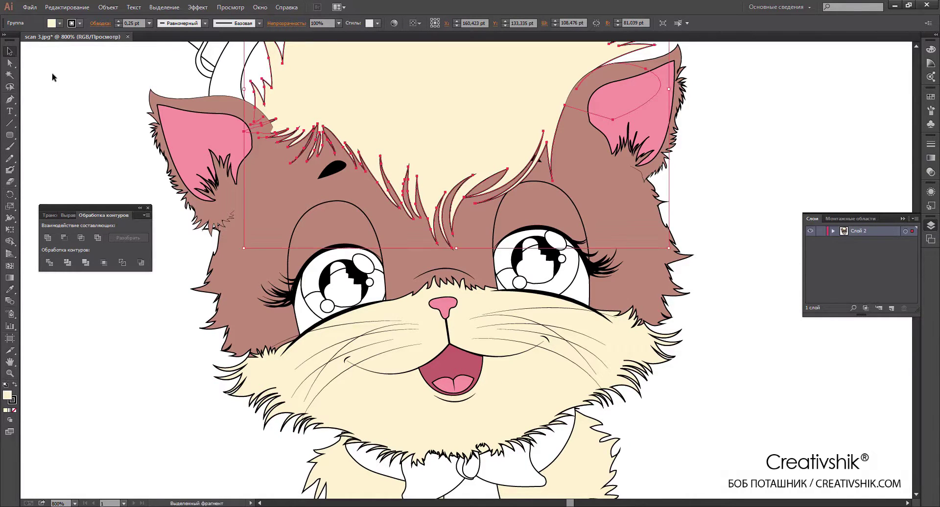
key("ctrl+minus")
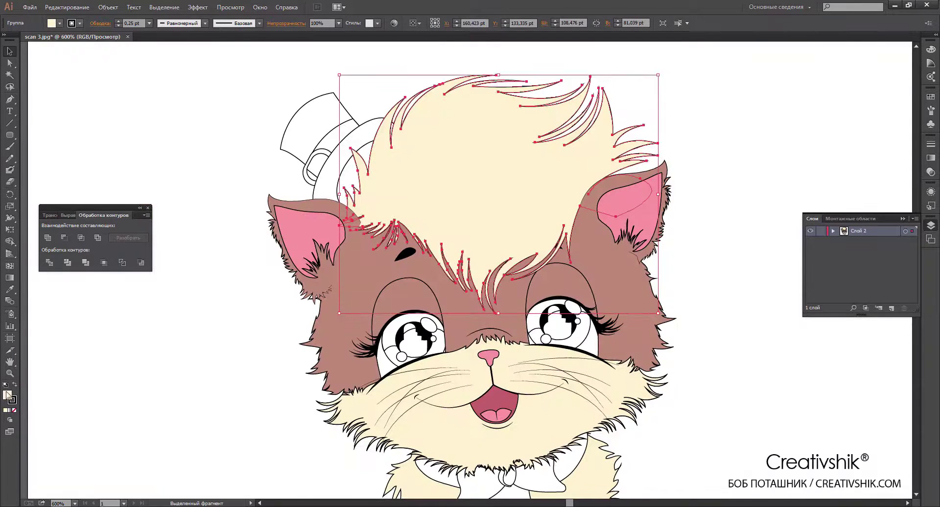
double_click(7, 394)
left_click_drag(376, 192, 386, 199)
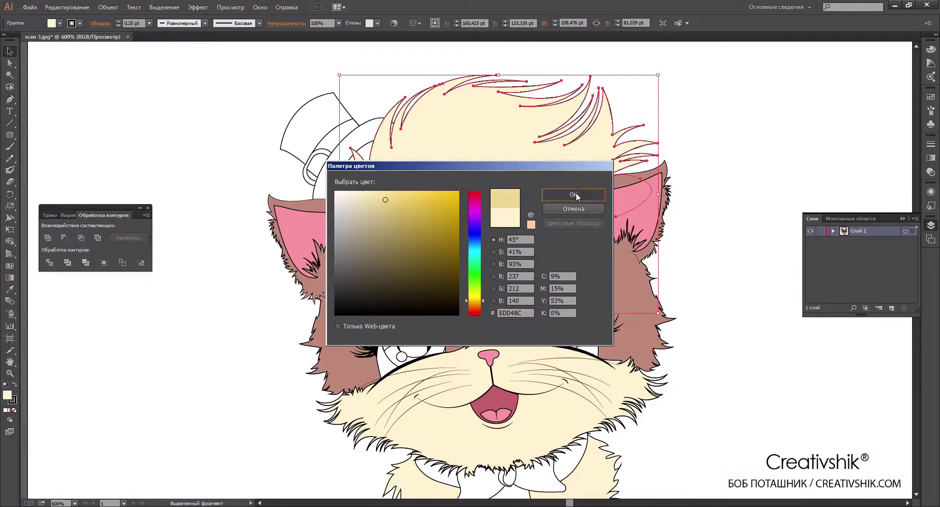
left_click(575, 195)
left_click(743, 216)
scroll(742, 216, "up", 1)
scroll(304, 122, "left", 1)
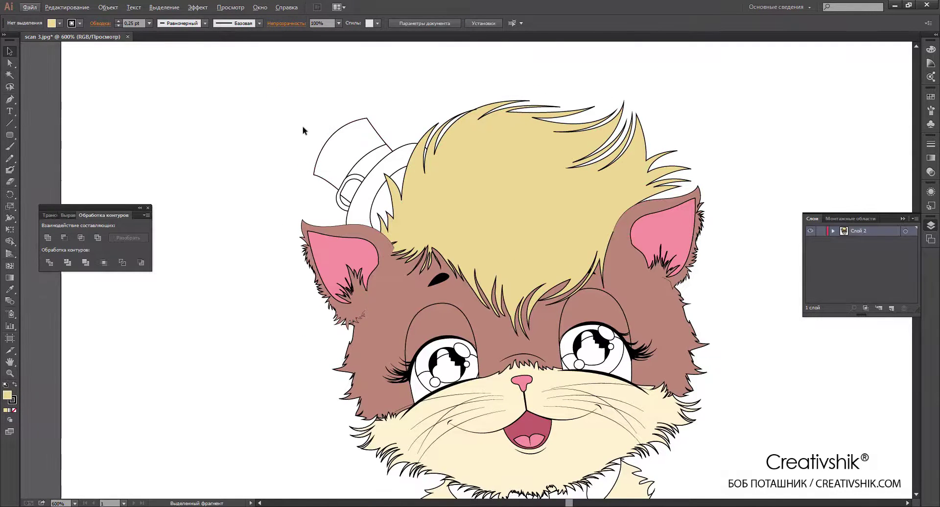
scroll(302, 130, "down", 1)
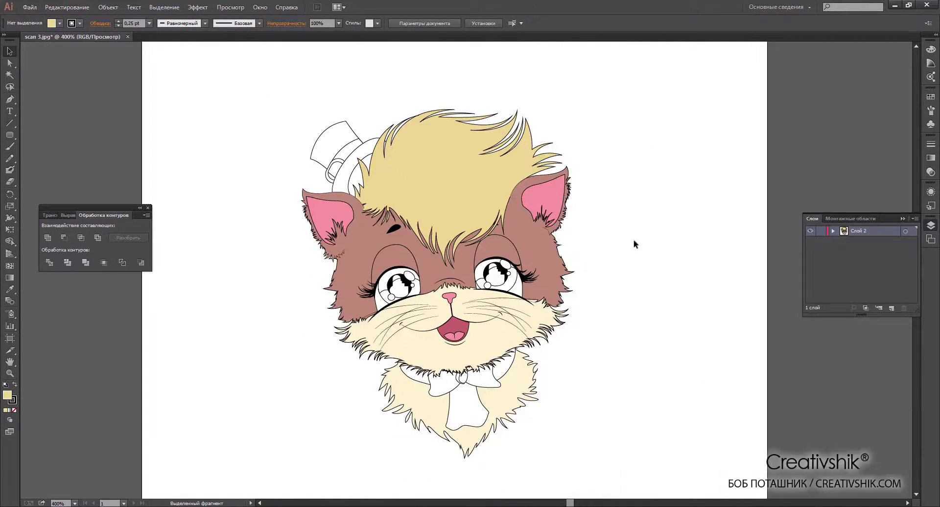
Pan and zoom to 1200% on the cat's right ear and nearby hair
left_click_drag(638, 257, 713, 211)
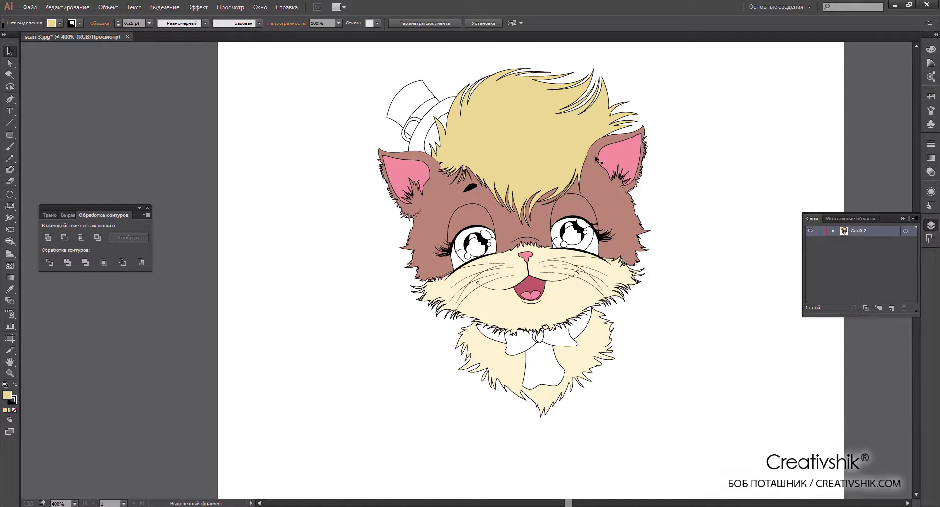
scroll(738, 154, "up", 2)
scroll(494, 147, "up", 1)
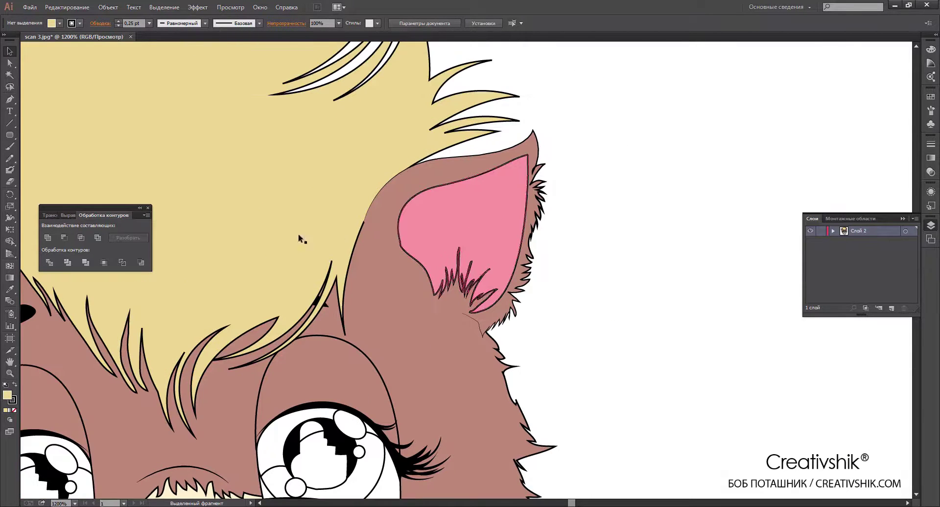
Pencil a new fur tuft and fill it a darker gold than the hair
left_click(9, 158)
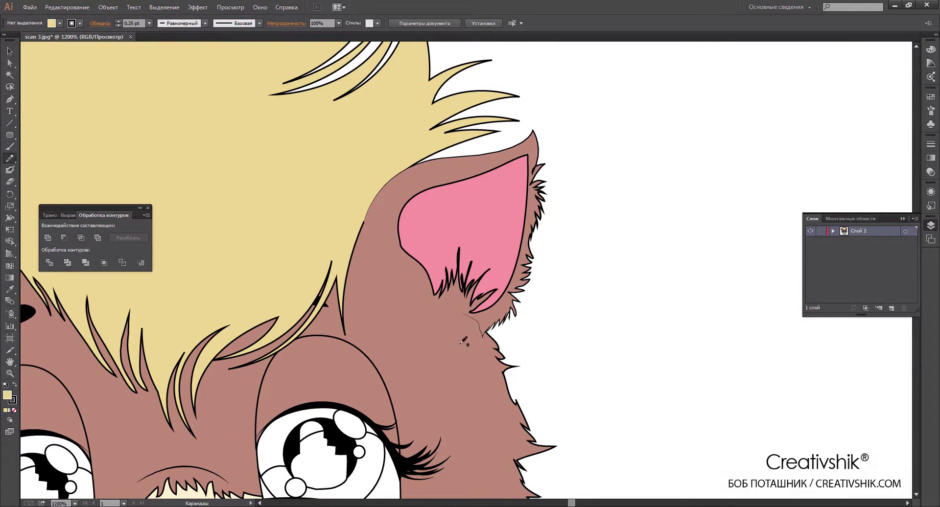
mouse_move(520, 364)
left_mouse_down()
mouse_move(563, 349)
mouse_move(515, 329)
mouse_move(548, 293)
mouse_move(556, 252)
mouse_move(489, 210)
mouse_move(525, 306)
mouse_move(518, 191)
mouse_move(509, 177)
mouse_move(481, 180)
mouse_move(459, 139)
mouse_move(428, 185)
mouse_move(360, 185)
mouse_move(247, 280)
mouse_move(288, 368)
left_mouse_up()
scroll(318, 269, "down", 3)
scroll(353, 174, "down", 4)
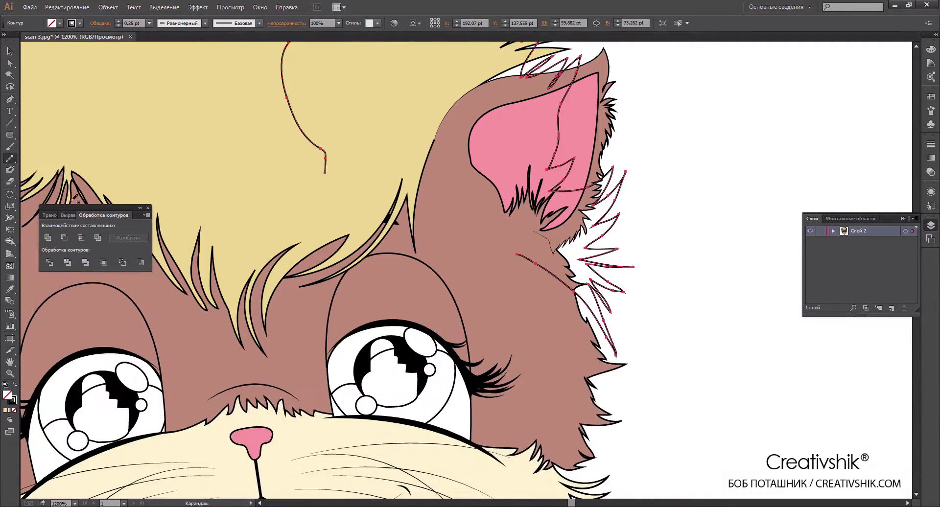
key("i")
left_click(30, 196)
double_click(7, 395)
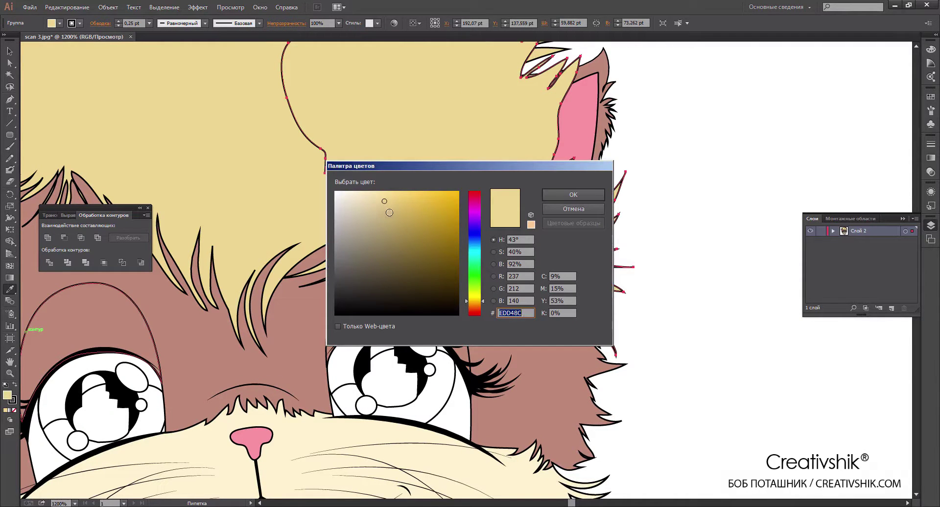
left_click(588, 196)
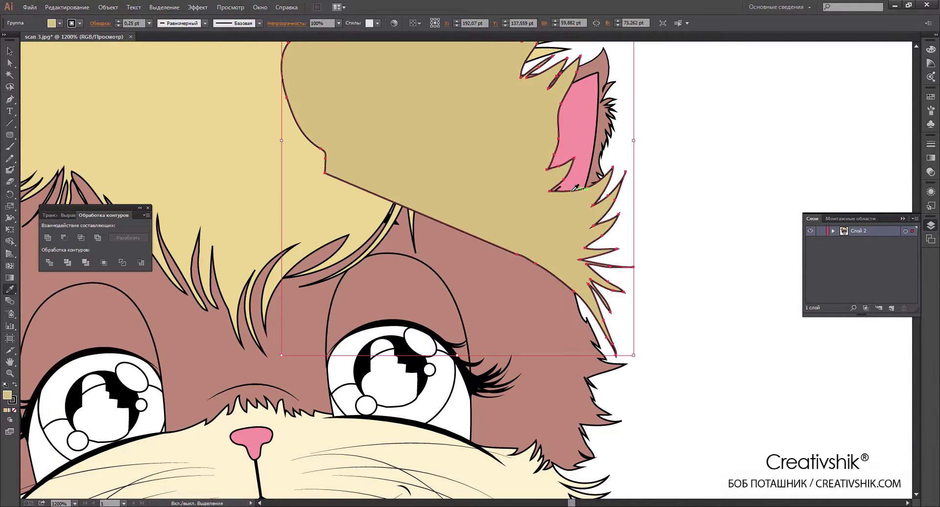
key("v")
Flip the tuft horizontally and place it over the left ear and forehead
key("ctrl+minus")
key("ctrl+minus")
key("ctrl+minus")
left_click_drag(593, 306, 320, 305)
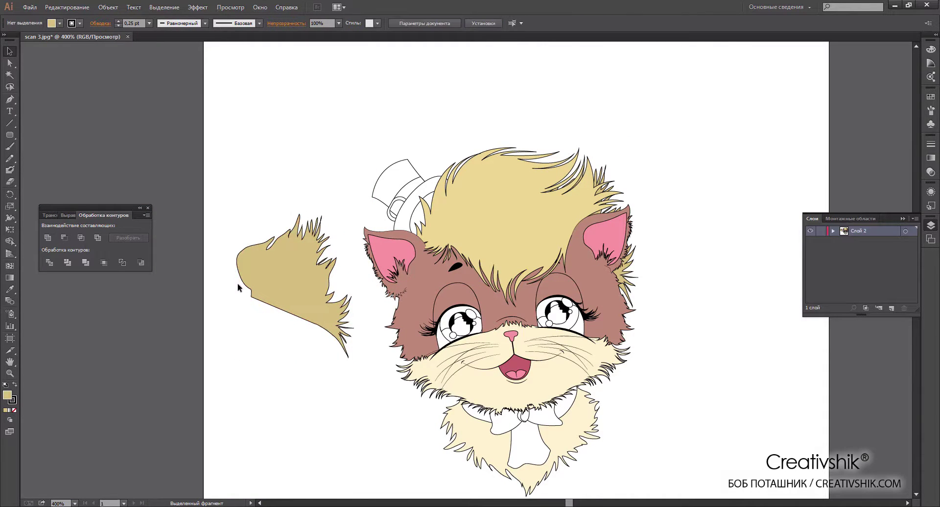
left_click_drag(237, 286, 338, 294)
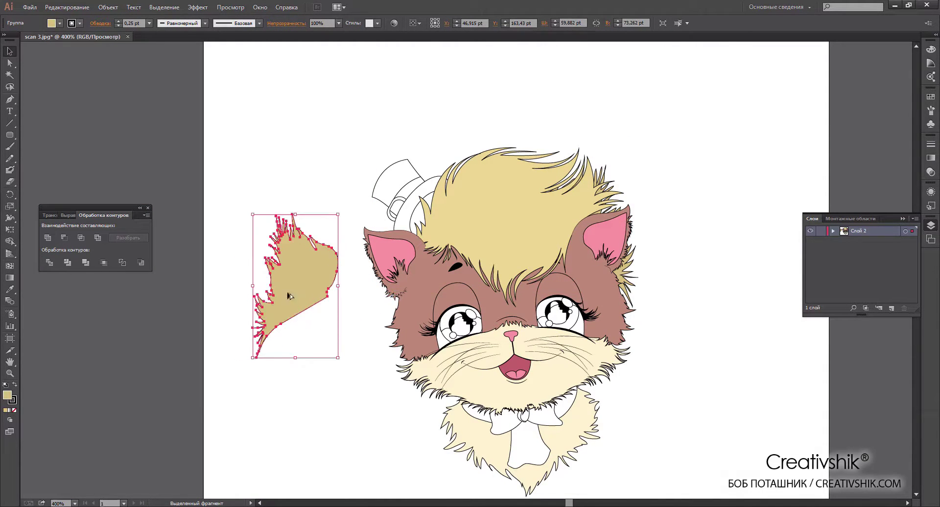
left_click_drag(280, 298, 413, 287)
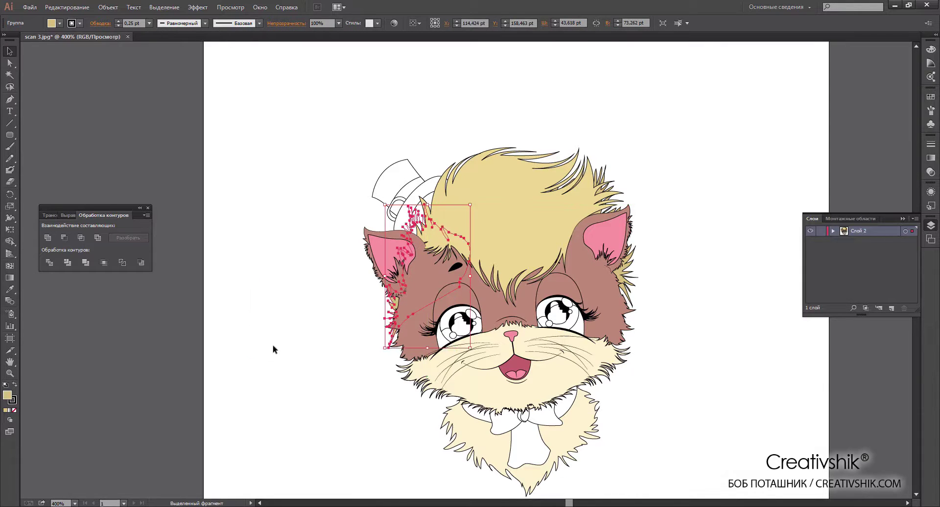
left_click(272, 347)
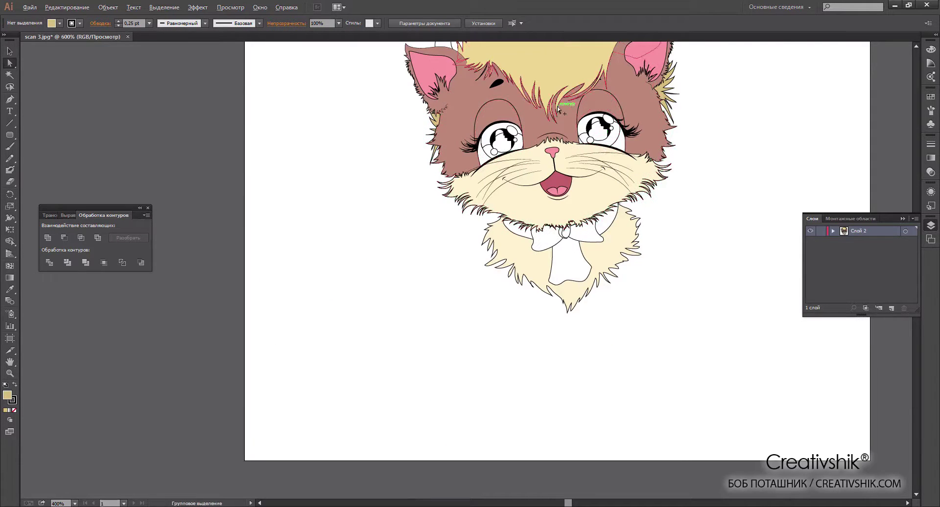
Fill the left eye's large iris circle with green
key("ctrl+plus")
key("ctrl+plus")
key("v")
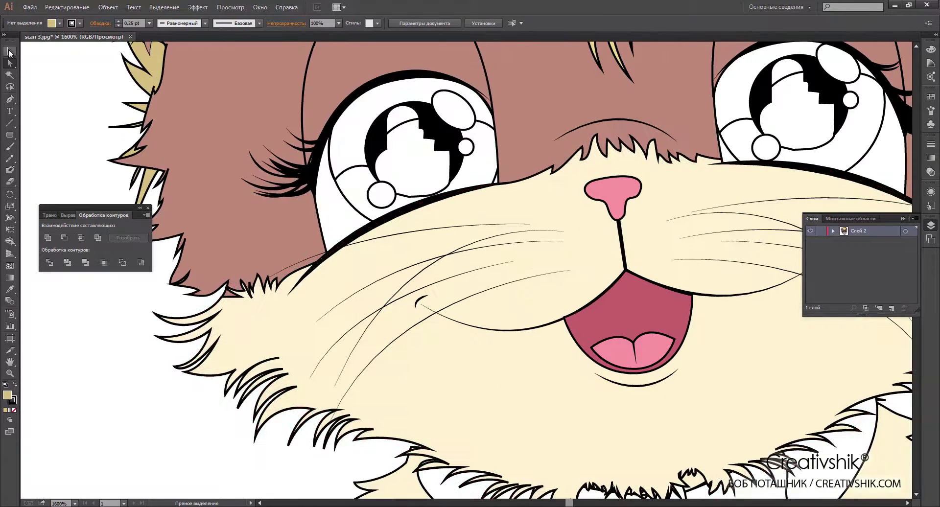
left_click(352, 209)
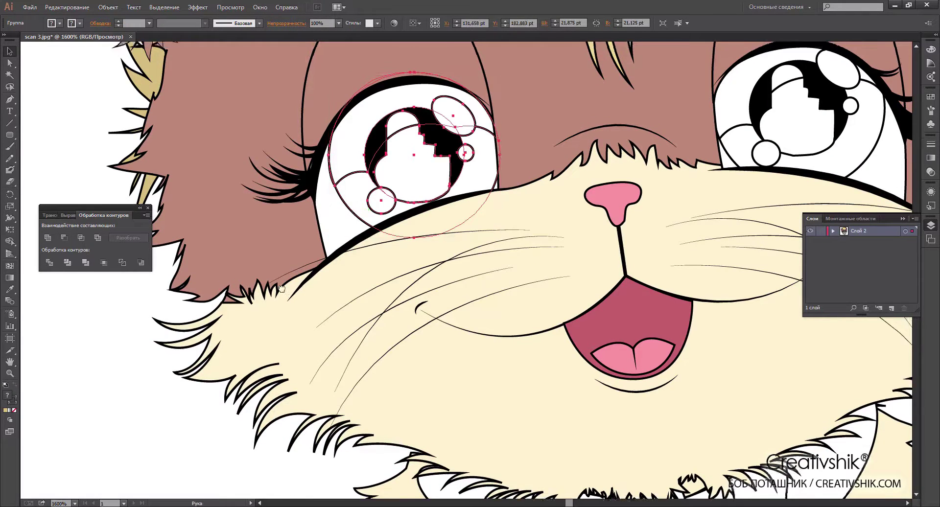
scroll(538, 245, "up", 3)
scroll(636, 269, "right", 3)
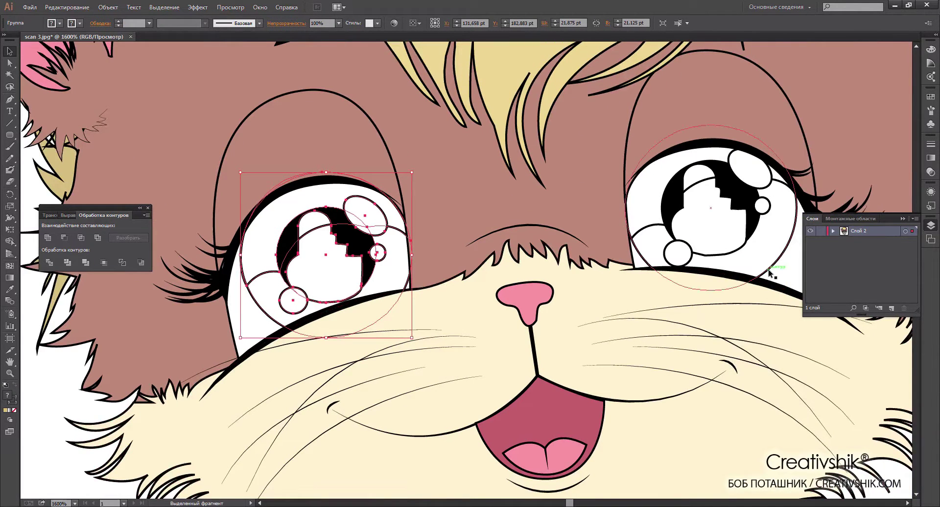
key("a")
left_click(263, 308)
key("i")
double_click(8, 395)
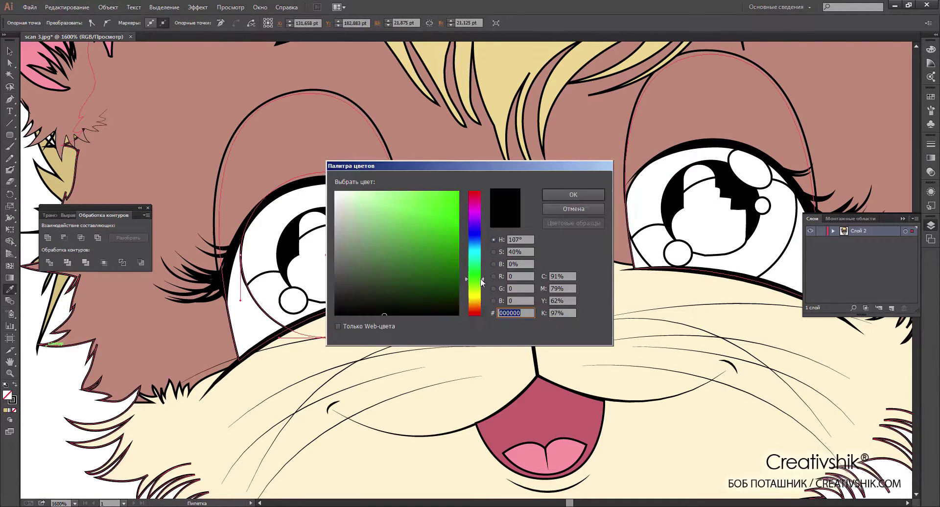
left_click(585, 193)
Give the pupil shape a green fill, no stroke and 20% opacity
left_click(356, 242, "ctrl")
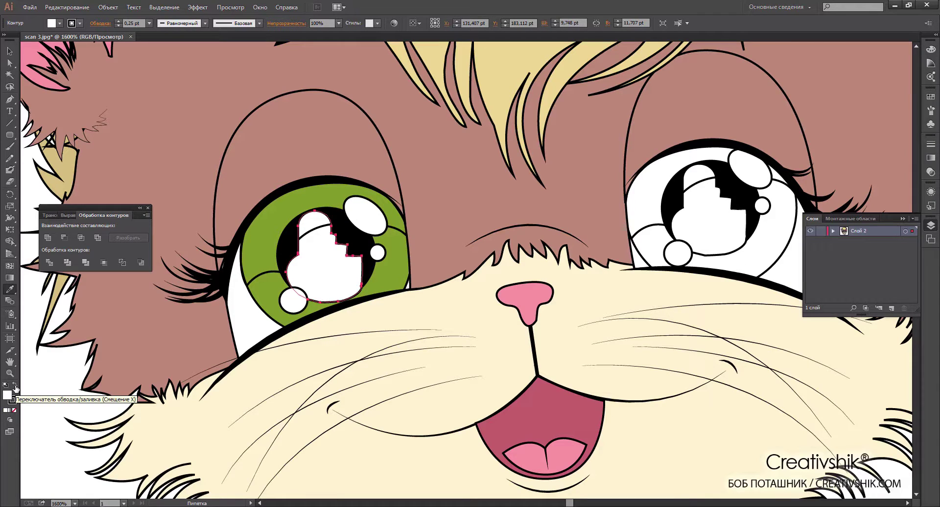
left_click(15, 386)
left_click(14, 410)
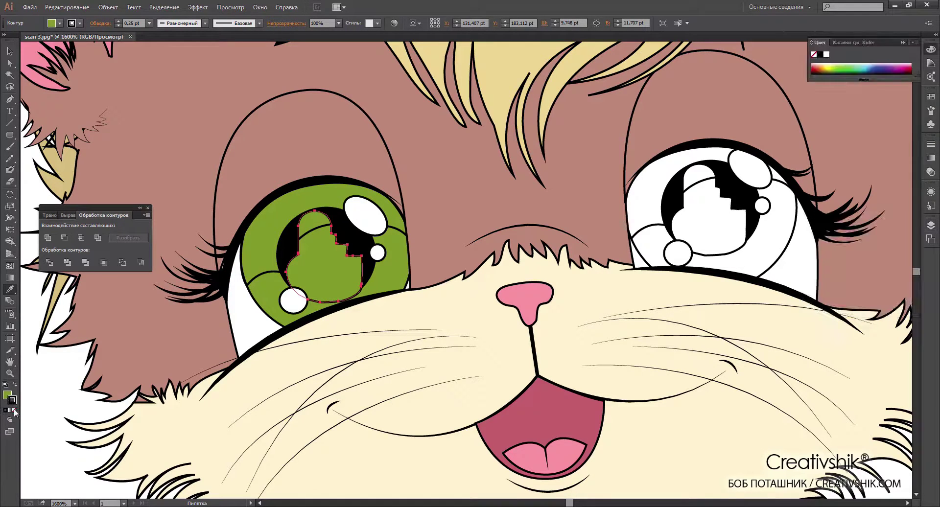
left_click(339, 23)
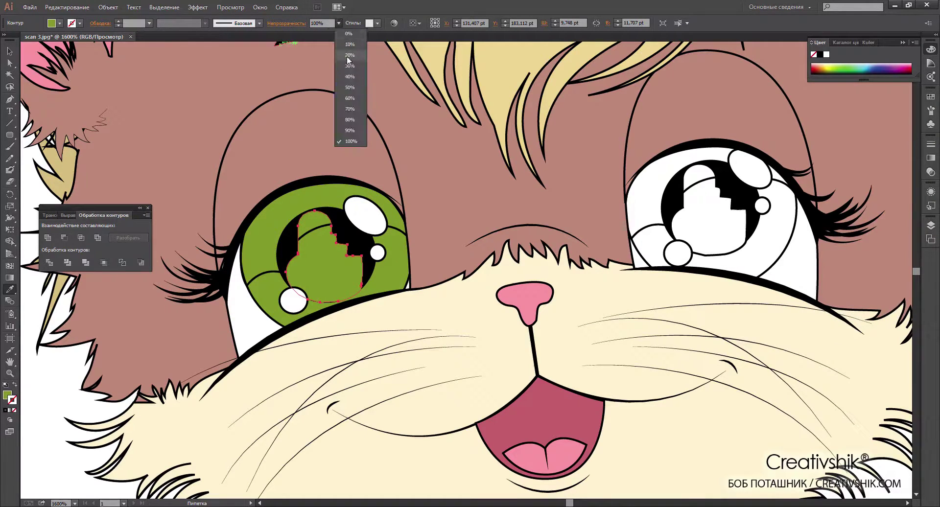
left_click(349, 54)
left_click(10, 51)
Remove the black outlines from the left eye's three white highlights
key("ctrl+shift+a")
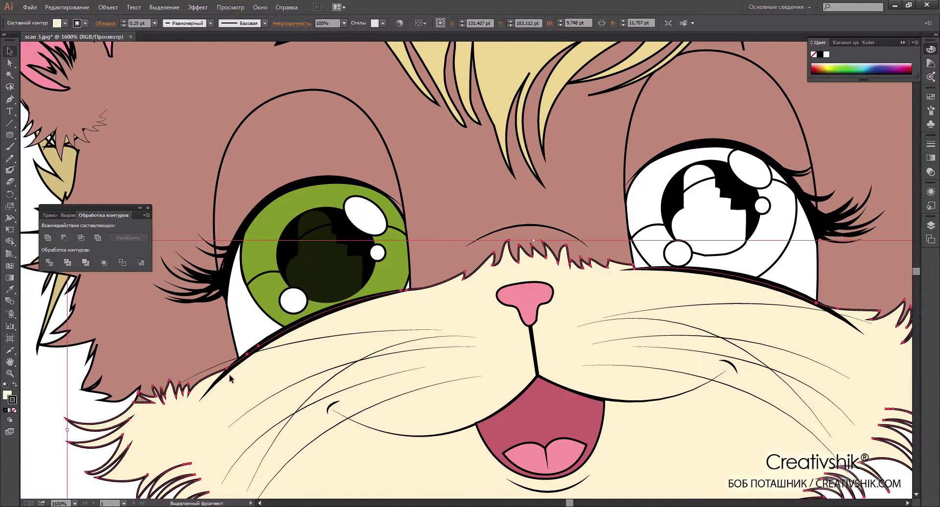
key("ctrl+plus")
key("a")
left_click(470, 214)
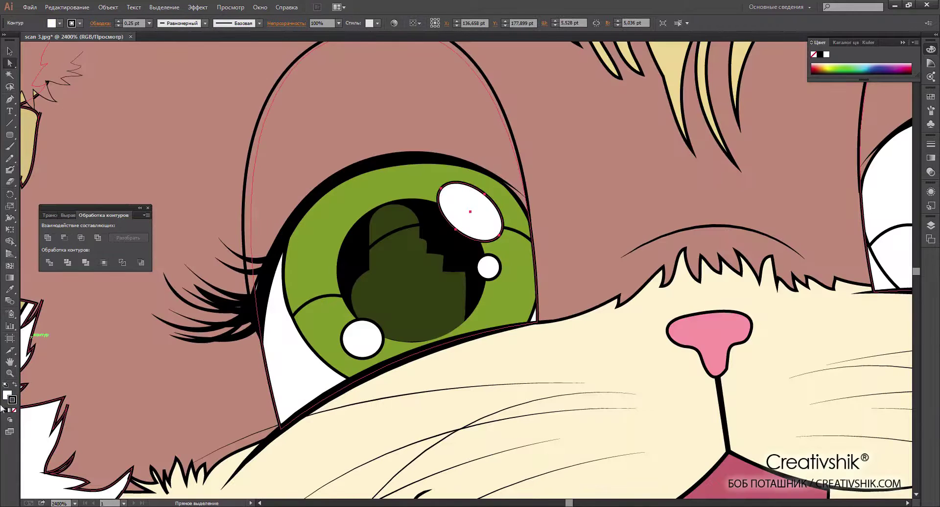
left_click(14, 410)
left_click(488, 267)
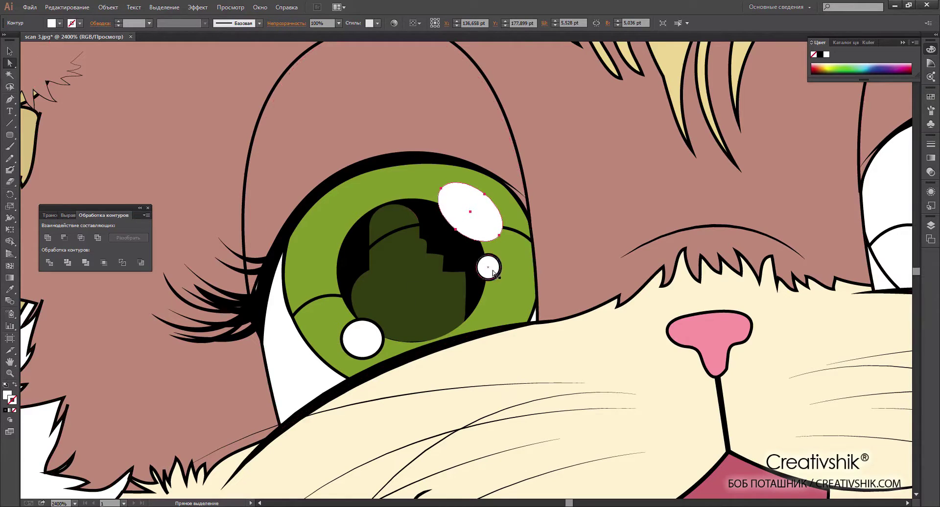
key("/")
left_click(362, 338)
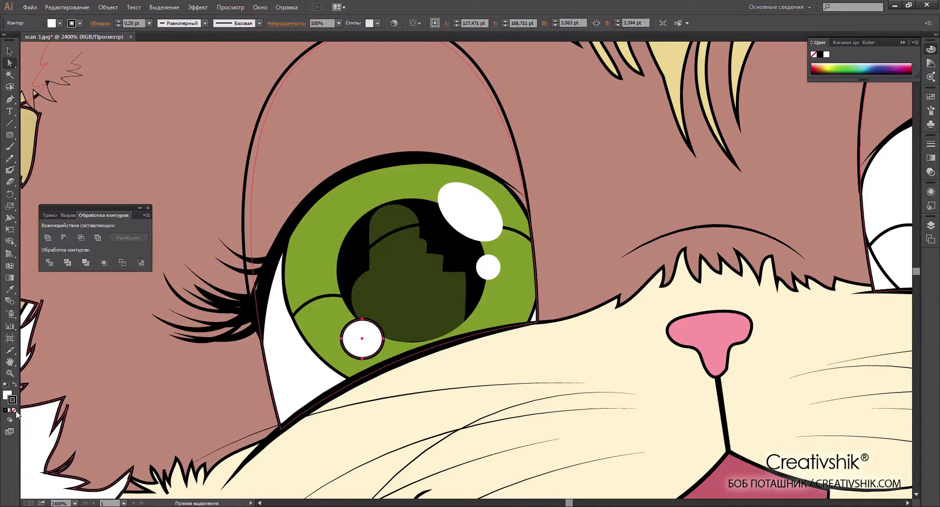
left_click(14, 410)
Fill the upper iris arc black with no stroke at 60% opacity, Normal blend mode
left_click(314, 300)
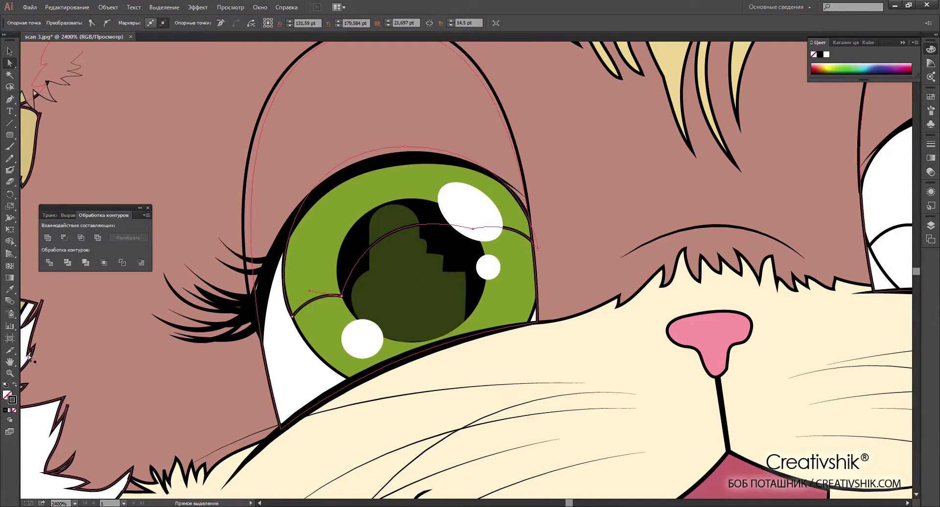
left_click(15, 384)
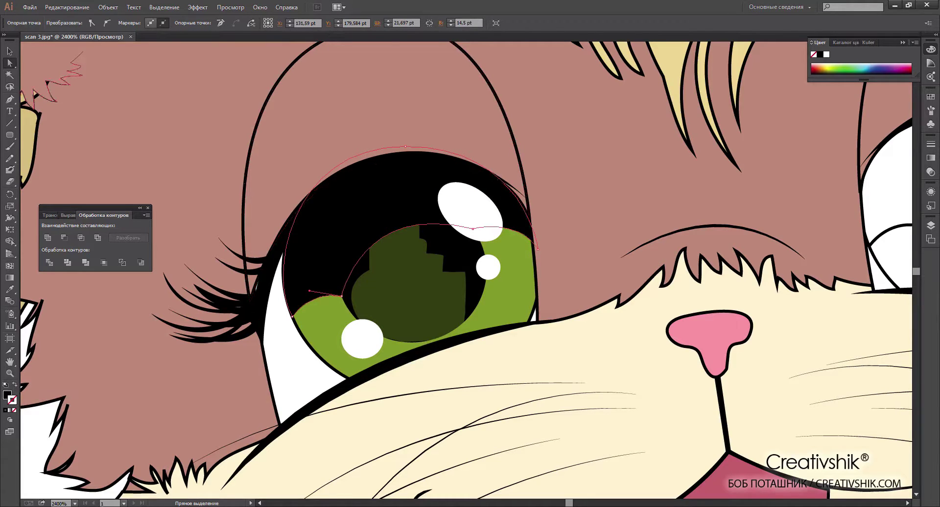
left_click(930, 172)
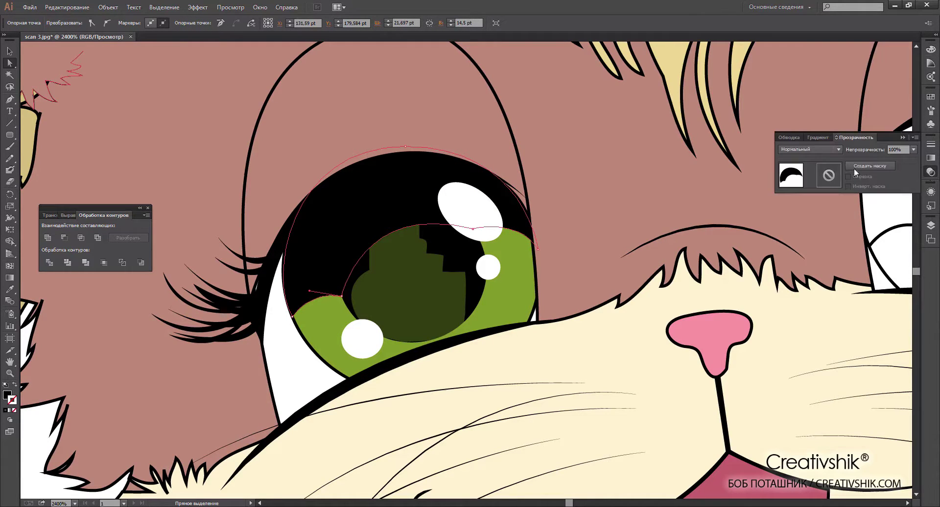
left_click(813, 149)
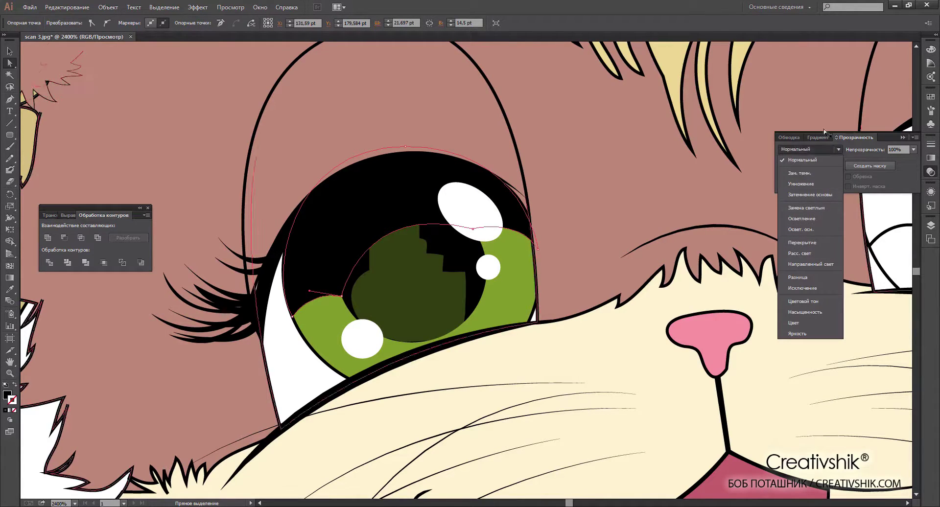
left_click(912, 151)
left_click(912, 149)
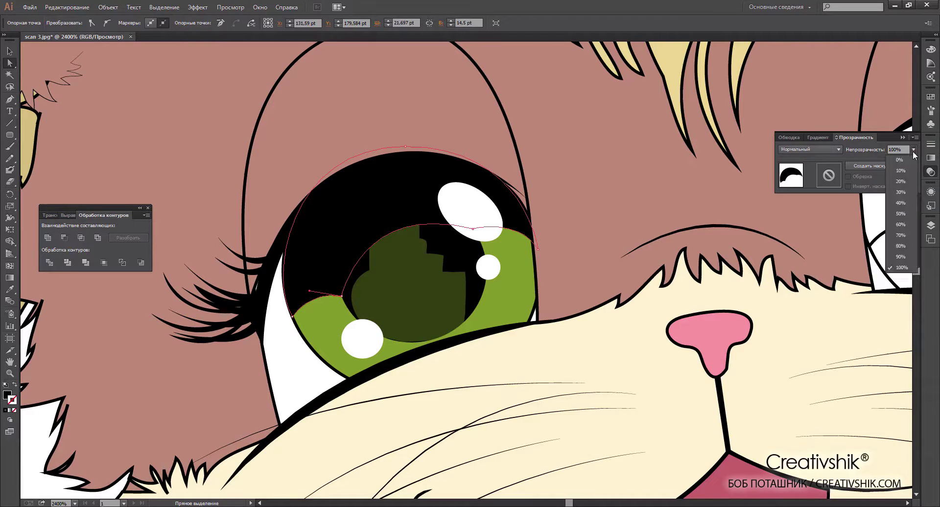
left_click(900, 223)
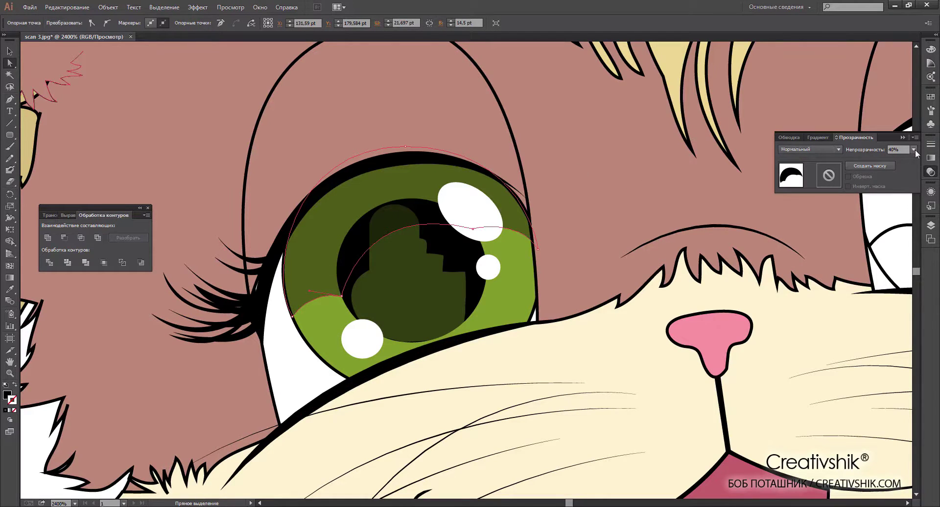
left_click(913, 149)
left_click(903, 221)
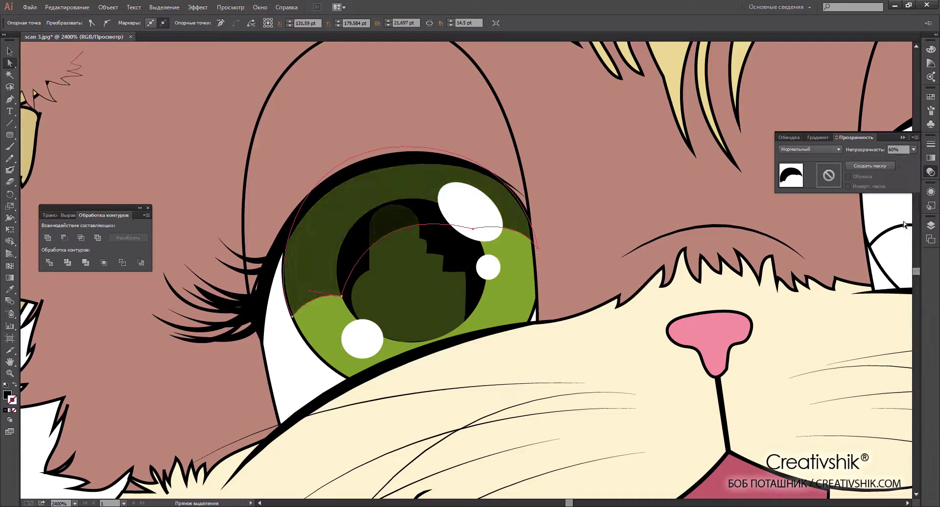
Reshape the left upper eyelid curve to fit the iris
left_click_drag(525, 191, 530, 216)
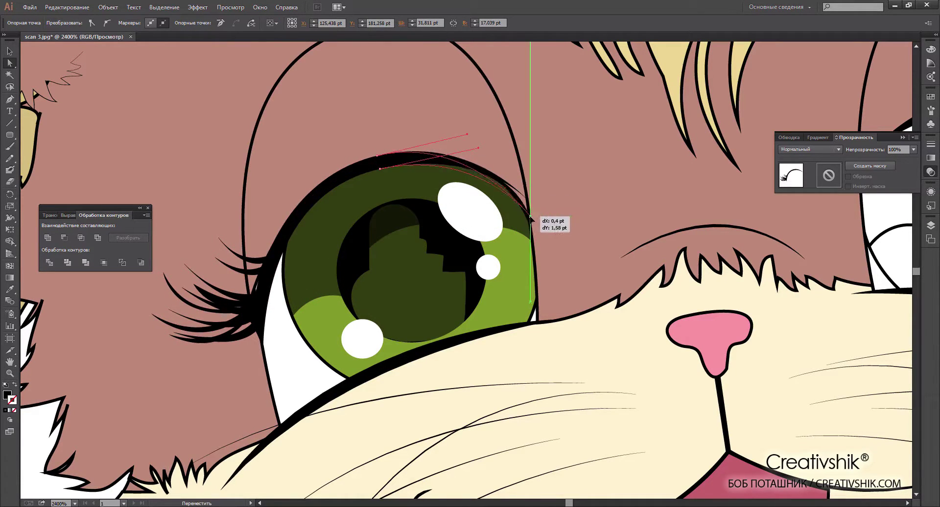
mouse_move(468, 136)
left_mouse_down()
mouse_move(475, 146)
mouse_move(467, 134)
mouse_move(496, 134)
mouse_move(499, 143)
left_mouse_up()
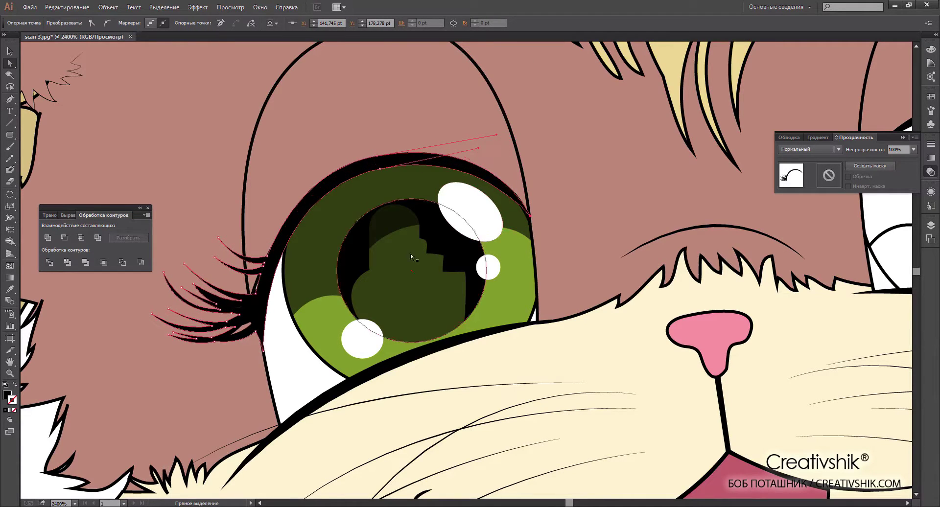
left_click(294, 366)
Alt-drag a copy of the green left eye group onto the right eye and reselect it
key("ctrl+0")
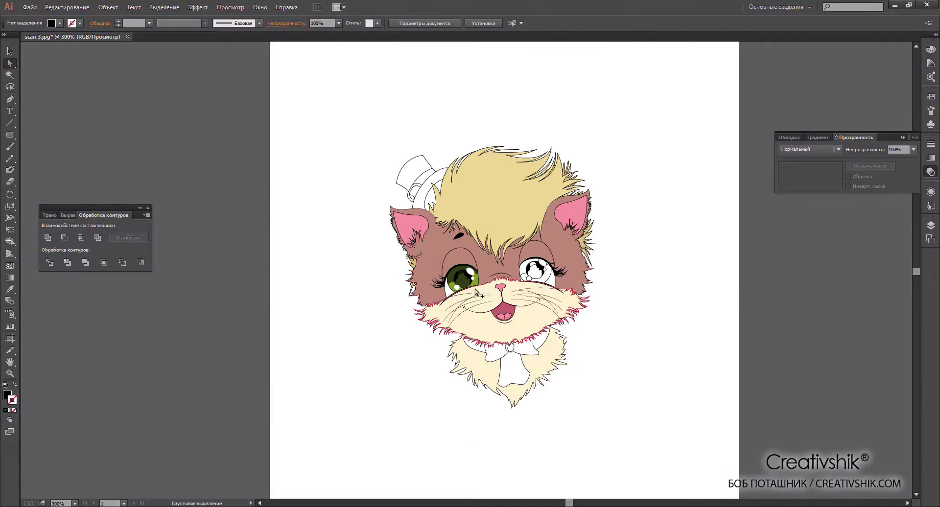
key("ctrl+plus")
scroll(567, 298, "up", 2)
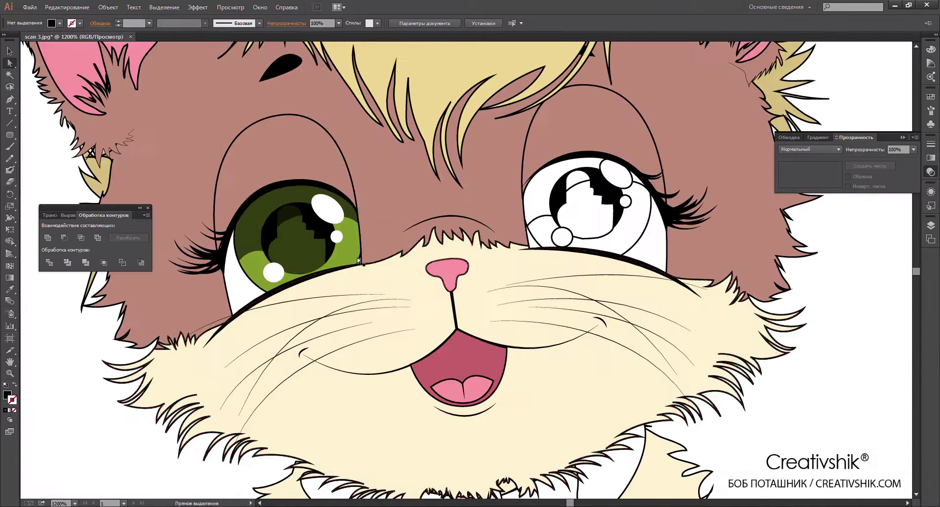
left_click(9, 51)
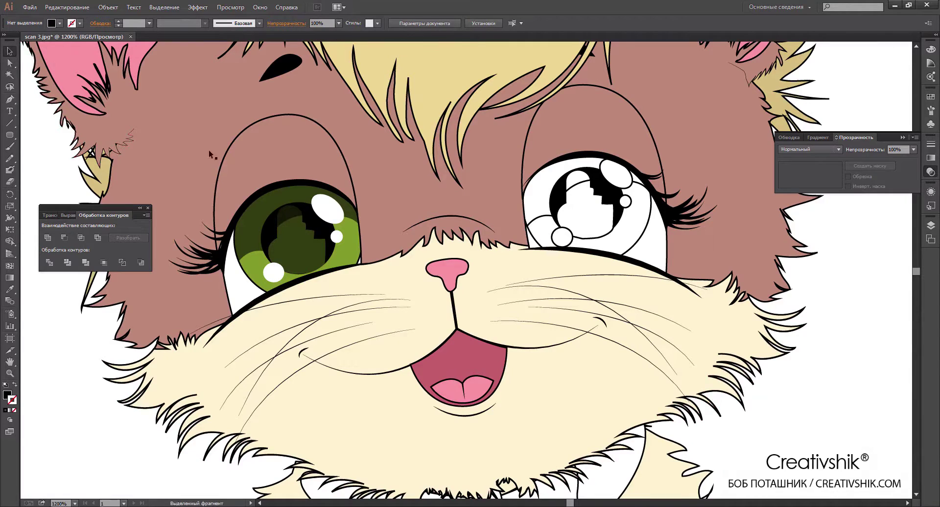
left_click(284, 251)
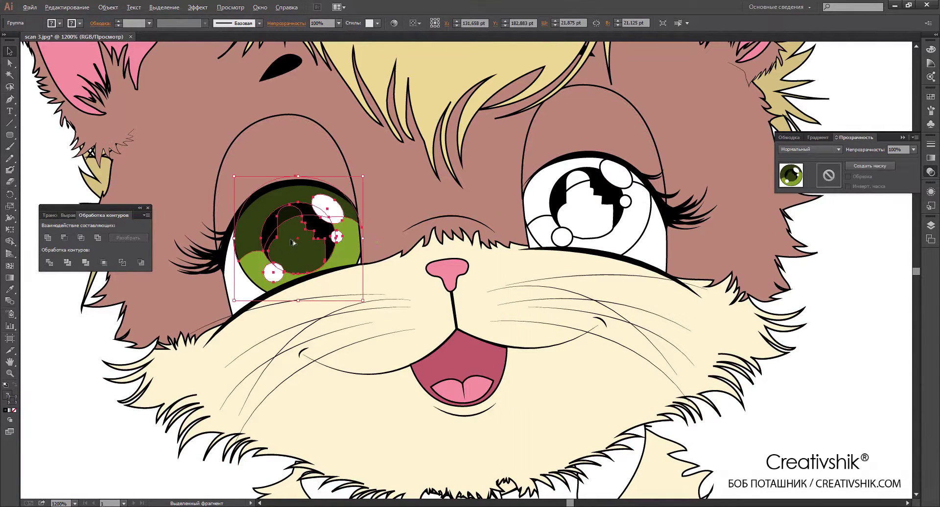
mouse_move(283, 251)
left_mouse_down()
mouse_move(578, 201)
mouse_move(582, 212)
left_mouse_up()
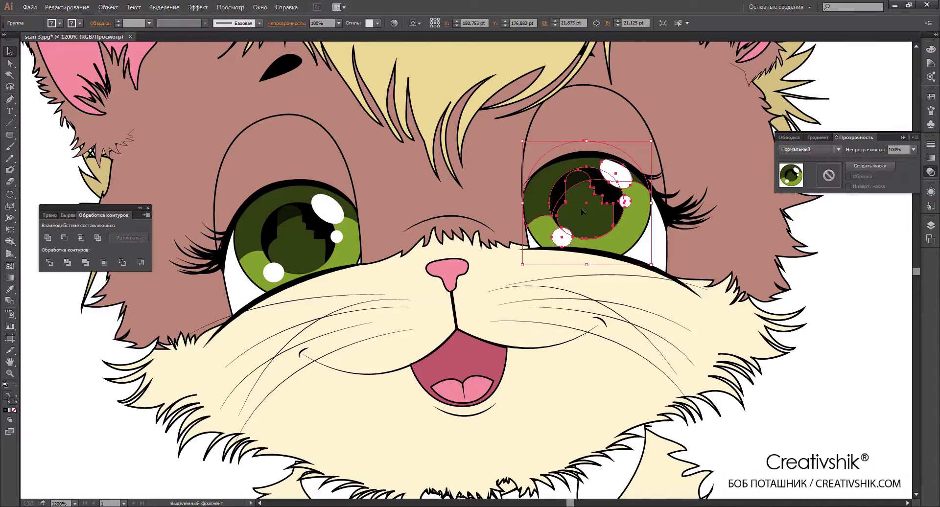
left_click(648, 247)
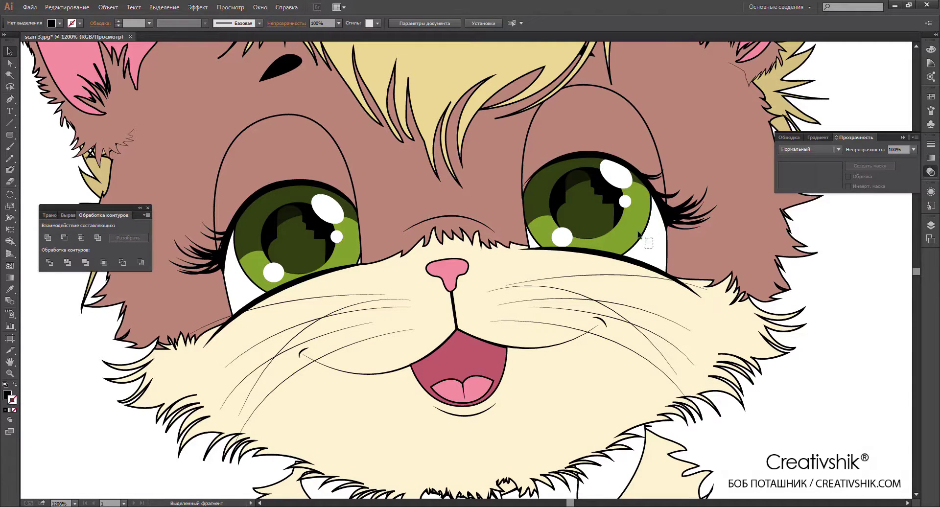
left_click_drag(649, 246, 638, 234)
Lower the right eye's upper-left anchor and pull its handle left to hug the iris
key("p")
key("ctrl+plus")
key("ctrl+plus")
key("ctrl+plus")
key("a")
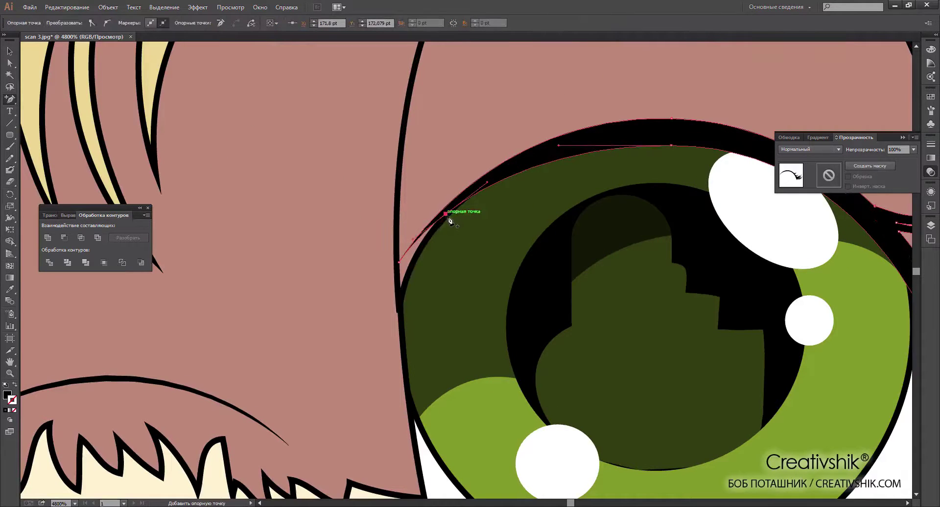
left_click(400, 262)
left_click_drag(400, 262, 399, 304)
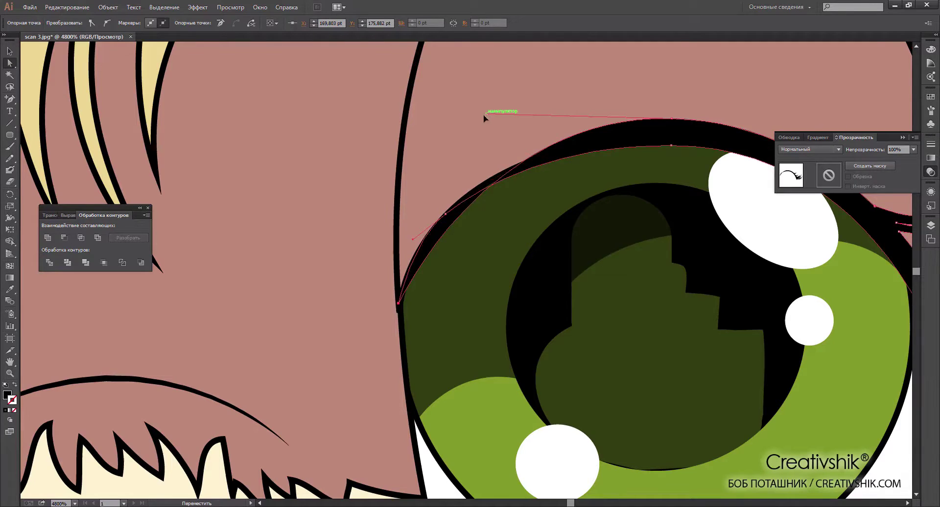
left_click_drag(486, 114, 412, 118)
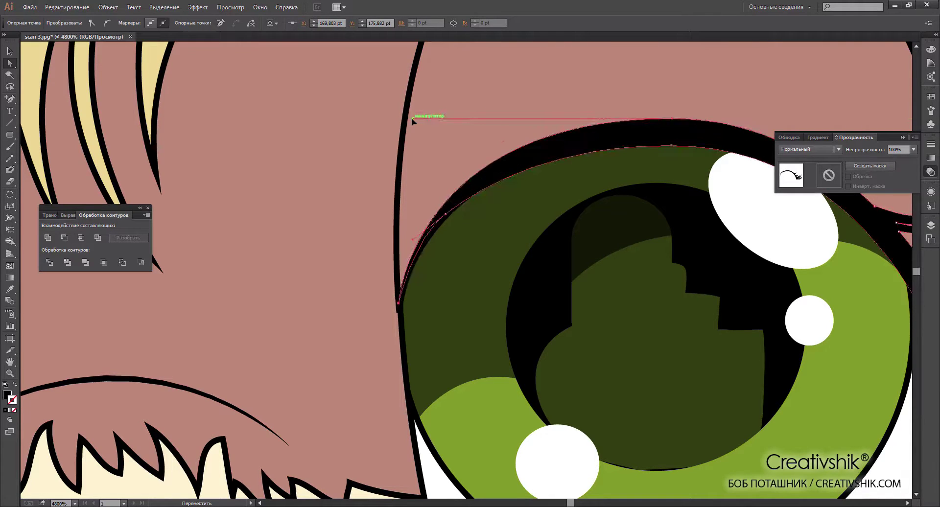
scroll(412, 119, "down", 4)
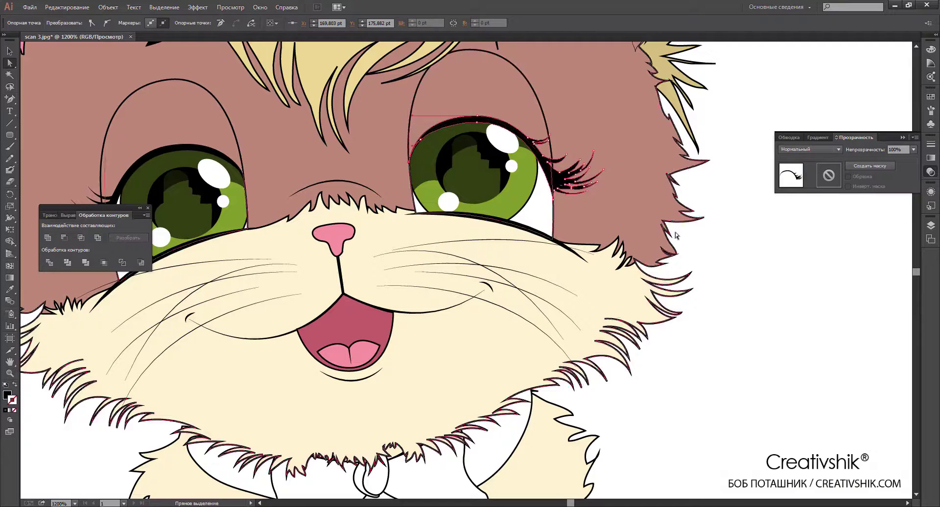
left_click(715, 298)
left_click_drag(806, 350, 919, 412)
Set both eye socket outlines to a 0.1 pt stroke weight
key("v")
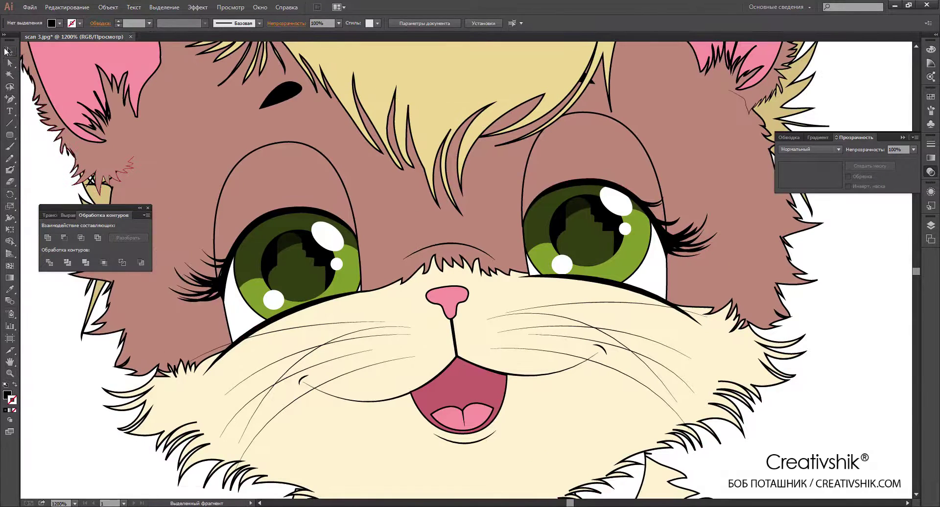
left_click(276, 172)
left_click(592, 142, "shift")
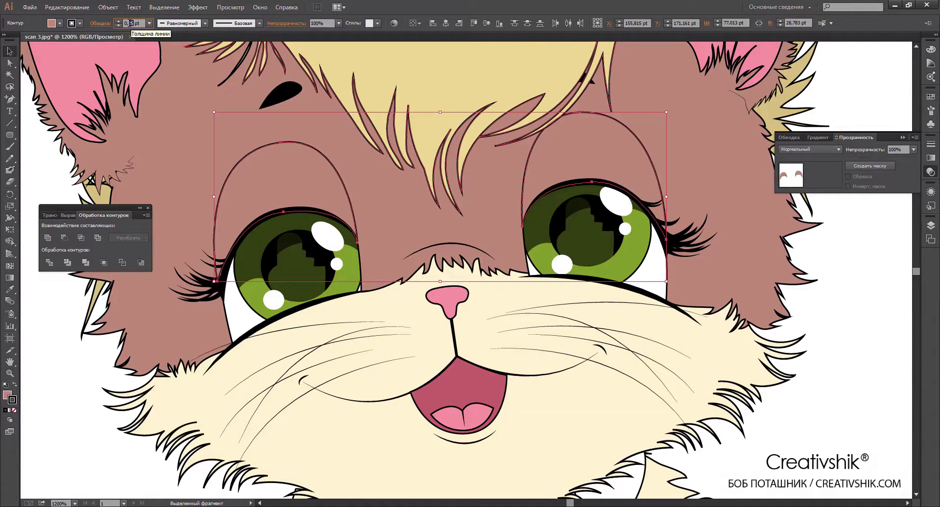
type("0,1")
key("Return")
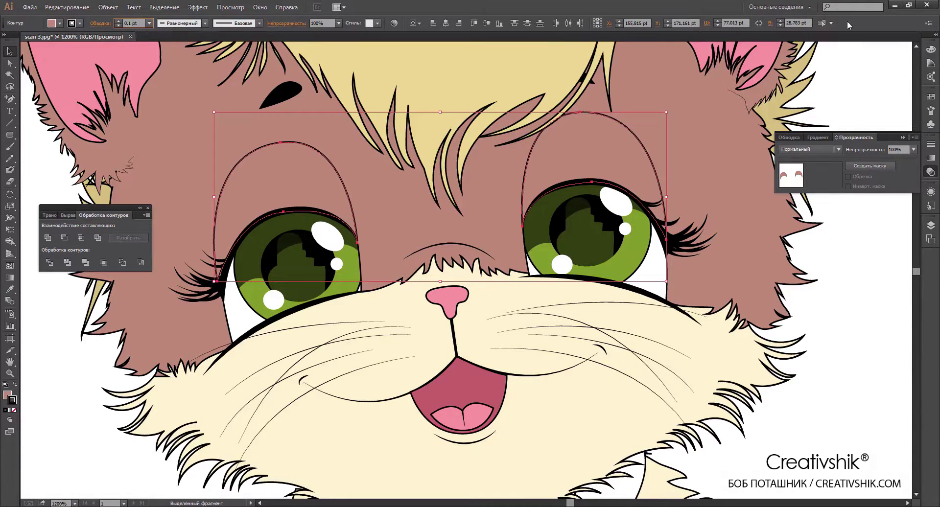
key("ctrl+shift+a")
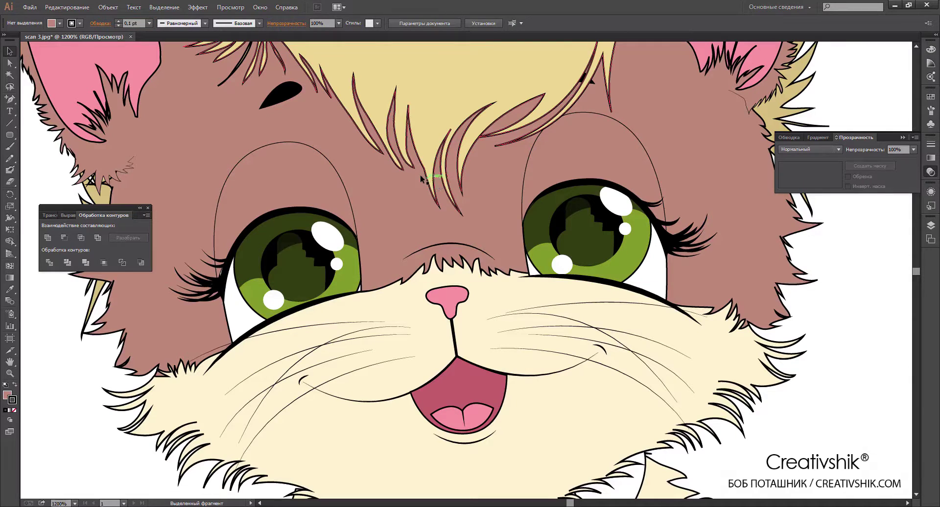
left_click(31, 7)
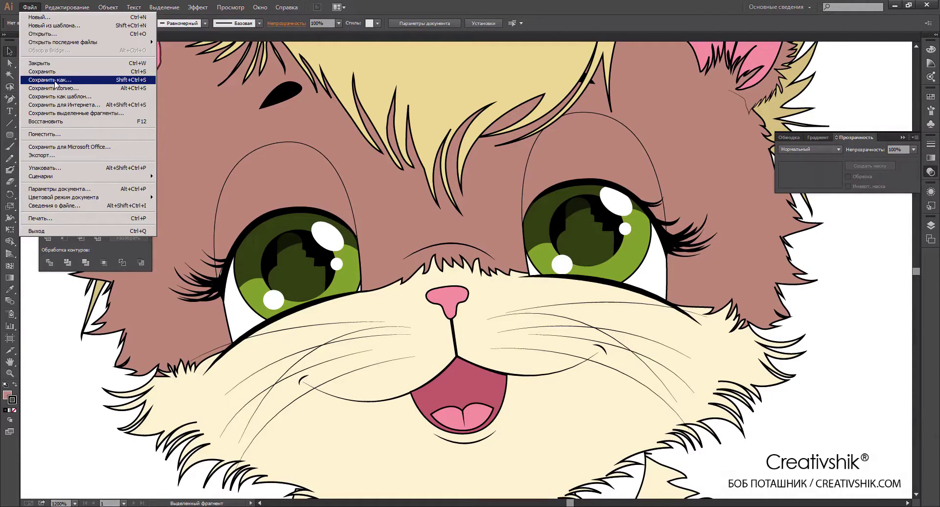
Save as kotik 1.ai in Illustrator CS5 format with PDF compatibility turned off
left_click(53, 81)
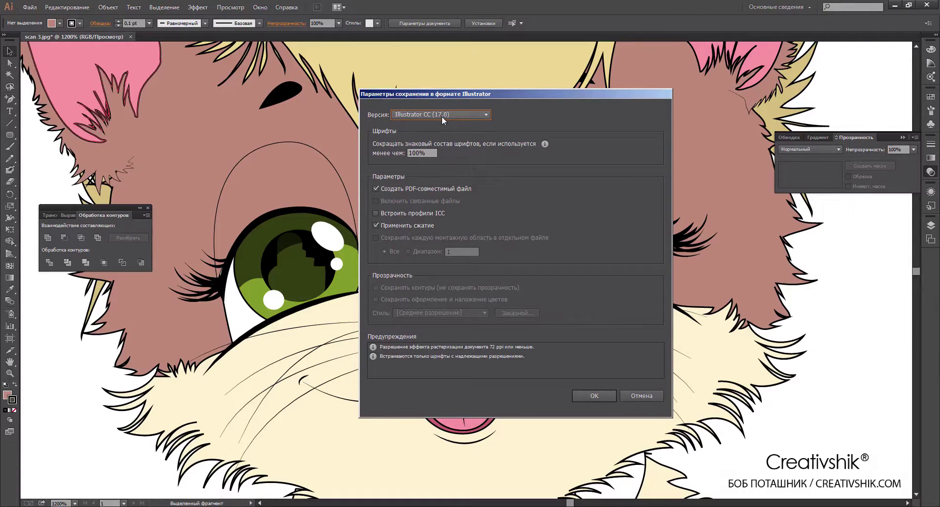
left_click(441, 116)
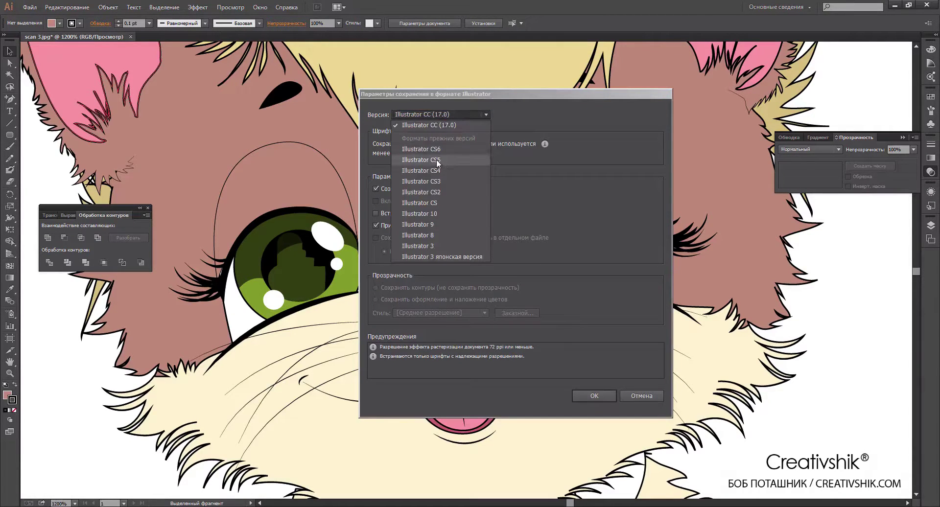
left_click(438, 161)
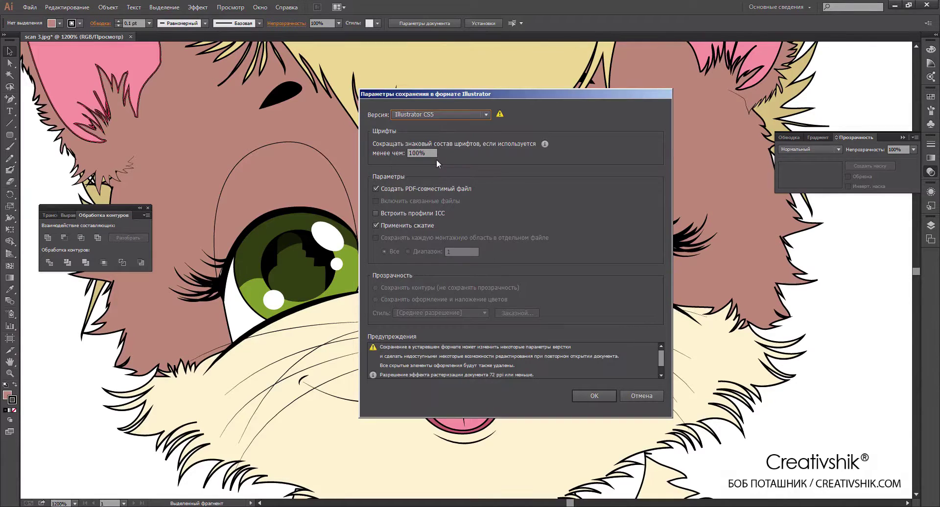
left_click(376, 189)
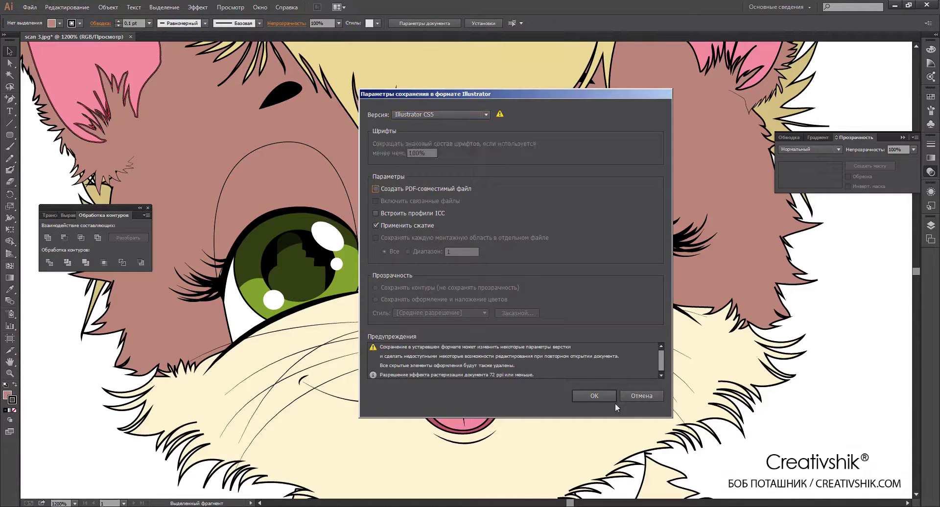
left_click(600, 395)
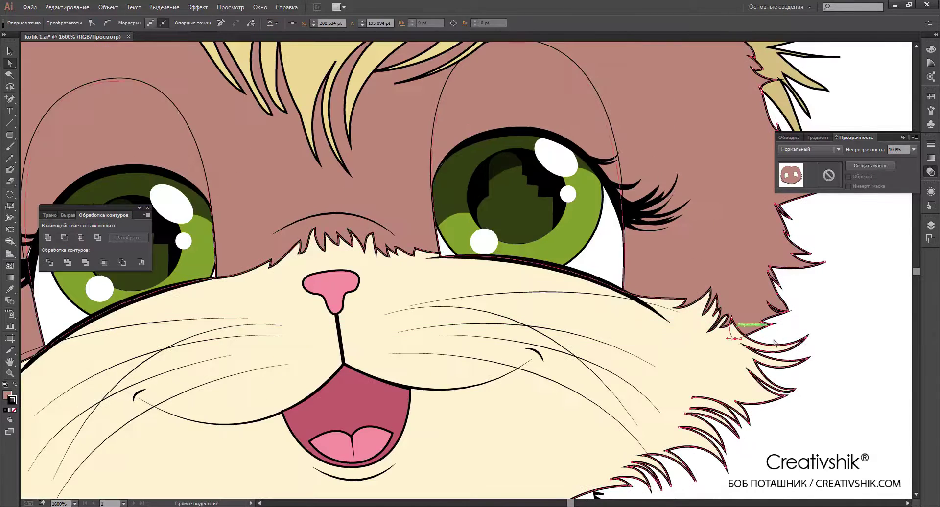
Nudge a fur anchor on the right cheek to tidy its edge
left_click_drag(770, 324, 773, 329)
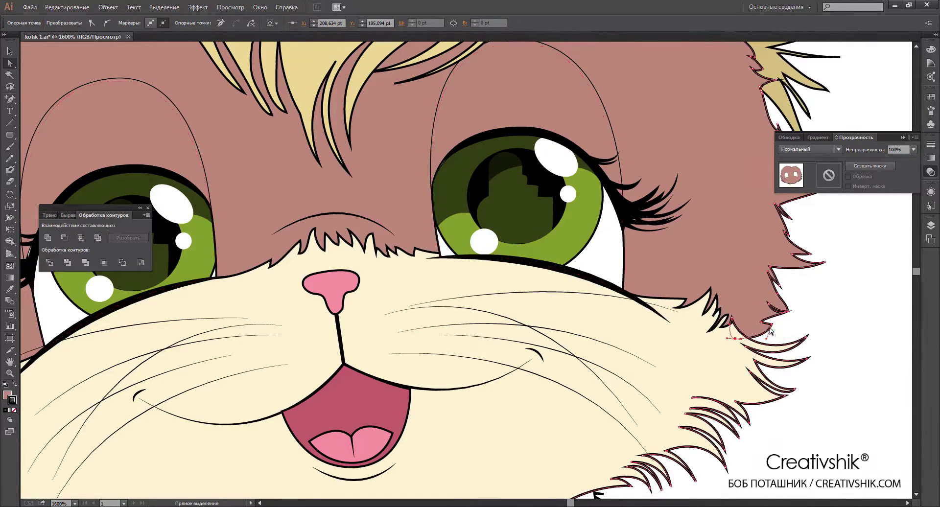
left_click(821, 306)
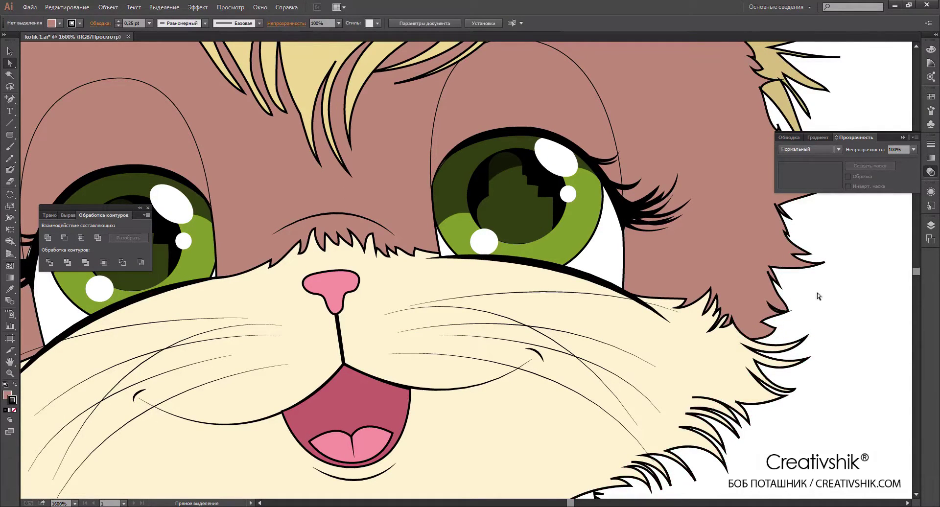
scroll(816, 294, "down", 2)
left_click(797, 294)
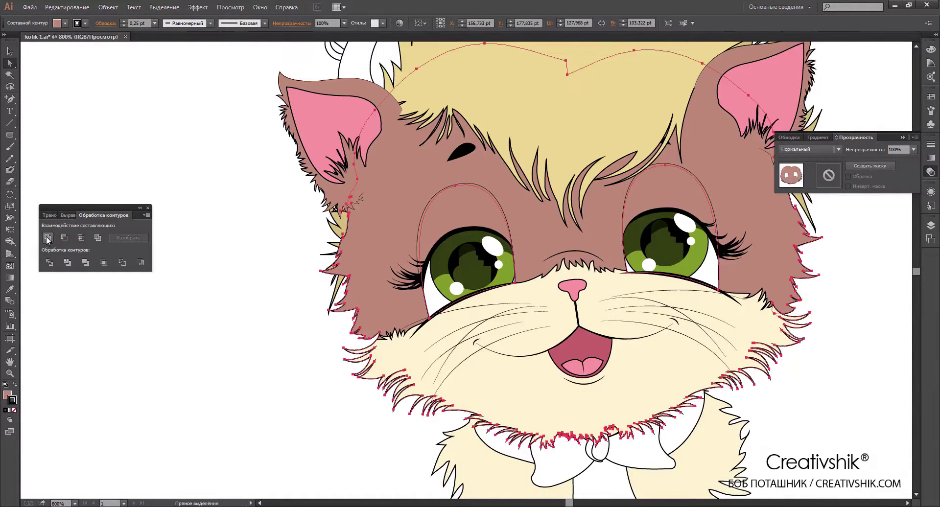
left_click(130, 181)
scroll(130, 181, "down", 1)
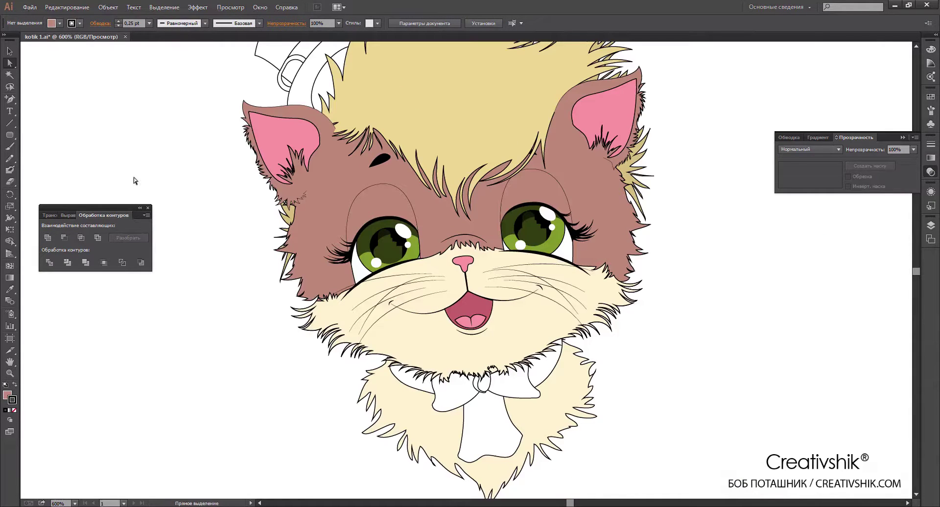
scroll(621, 116, "up", 2)
Set the pink inner right ear's stroke weight to 0.1 pt
left_click(603, 112)
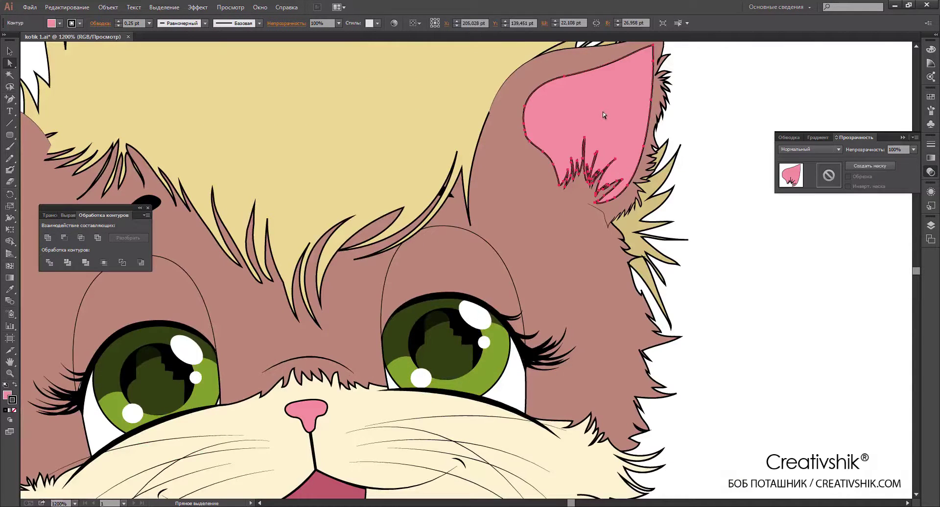
double_click(133, 23)
type("1")
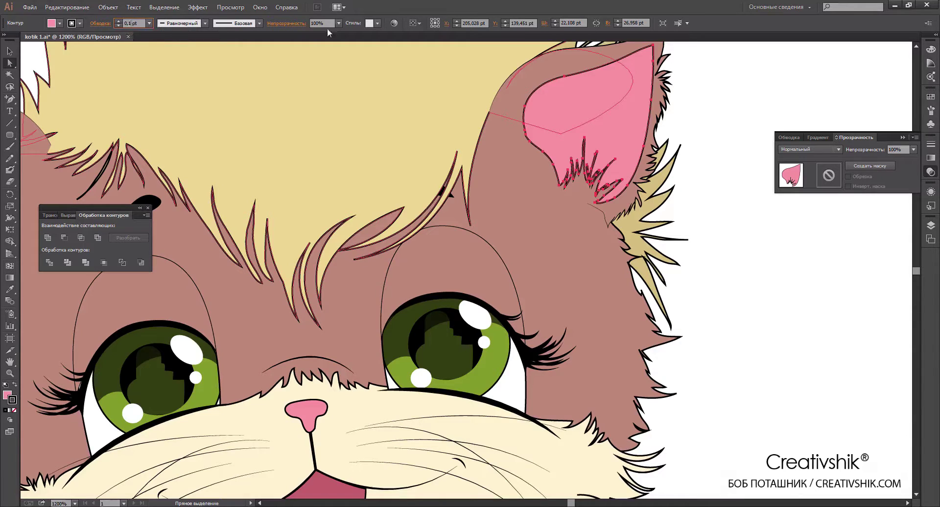
left_click(730, 314)
key("ctrl+minus")
key("ctrl+minus")
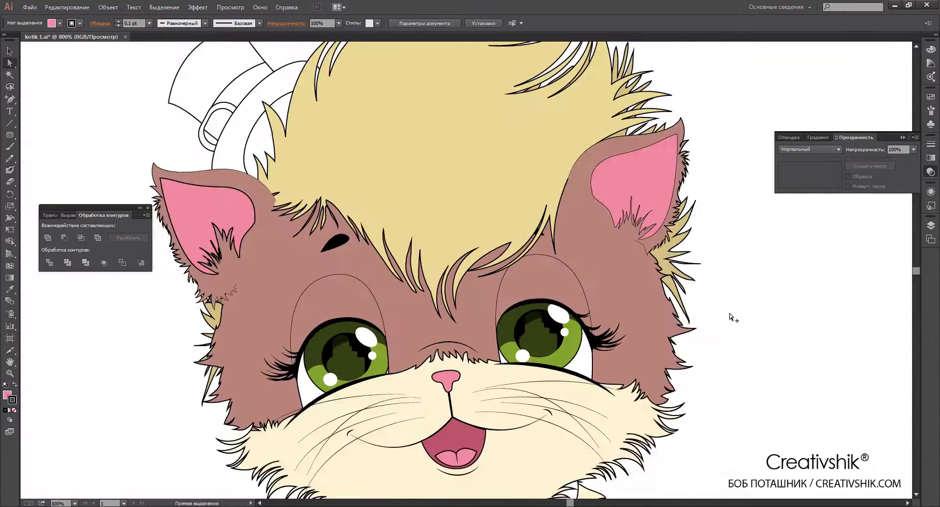
key("ctrl+plus")
left_click_drag(730, 314, 872, 318)
scroll(331, 182, "up", 2)
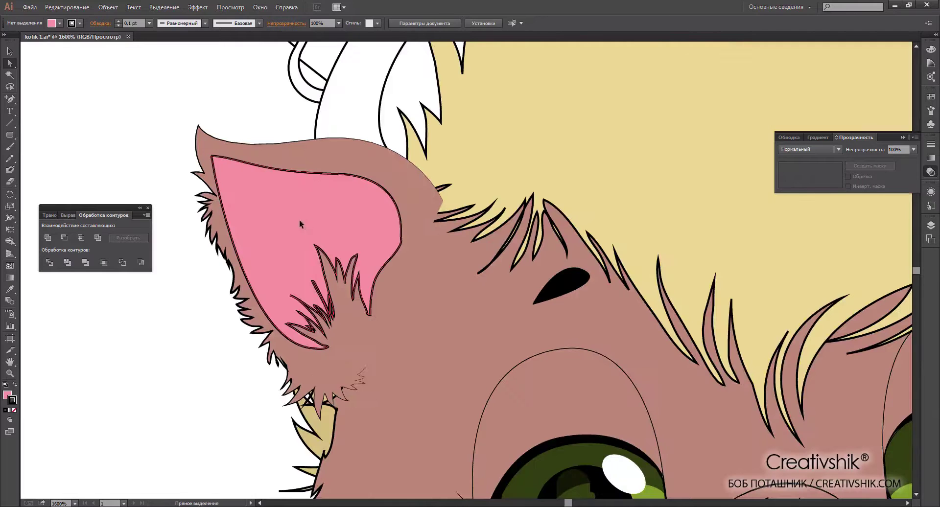
Select the pink inner left ear, then select both black eyebrows
left_click(299, 220)
key("ctrl+minus")
key("ctrl+minus")
key("ctrl+shift+a")
key("ctrl+plus")
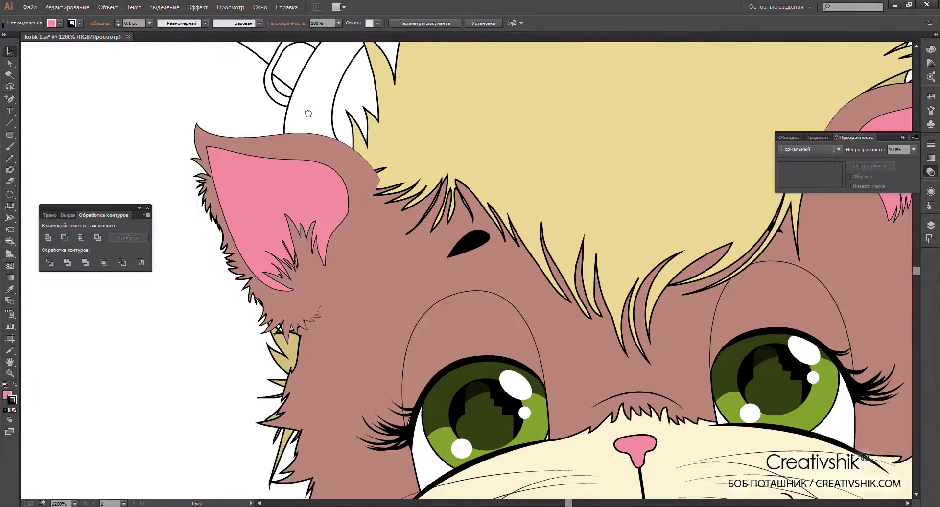
key("ctrl+plus")
left_click(416, 218)
scroll(539, 245, "right", 2)
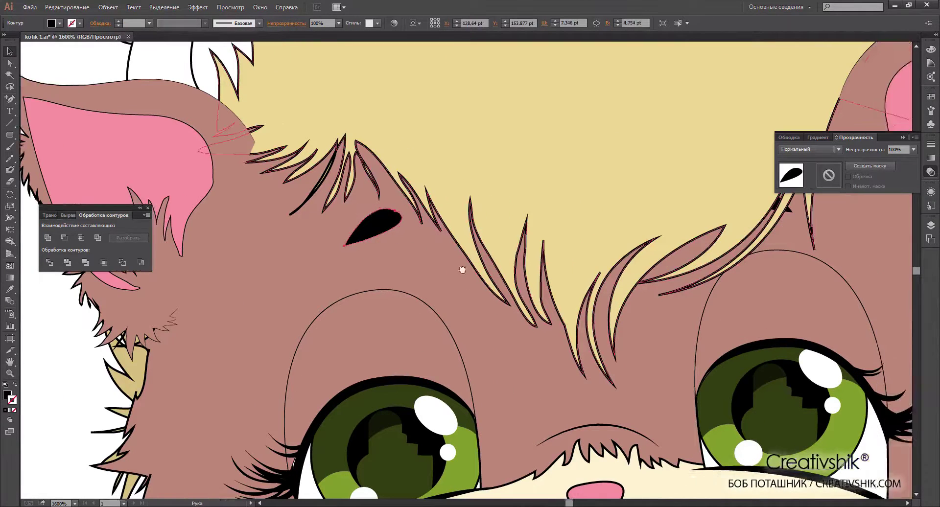
left_click(729, 215, "shift")
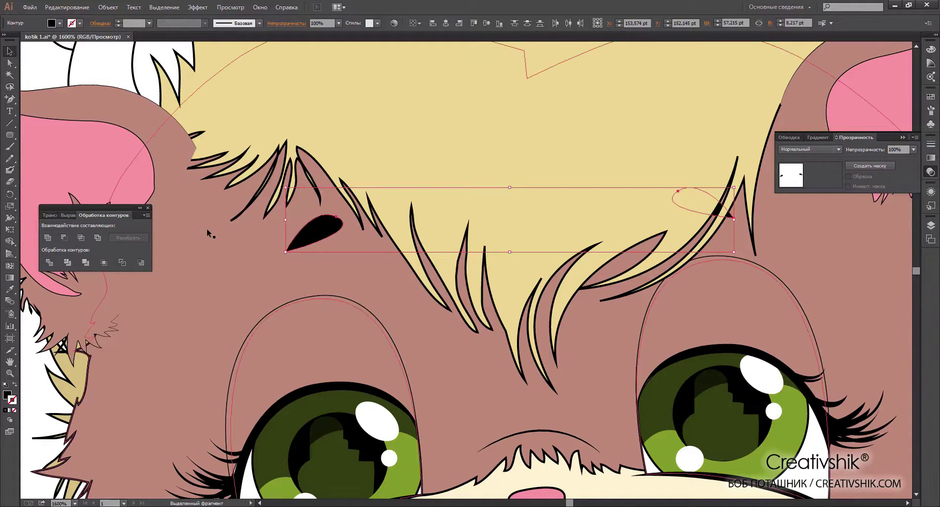
scroll(207, 228, "down", 2)
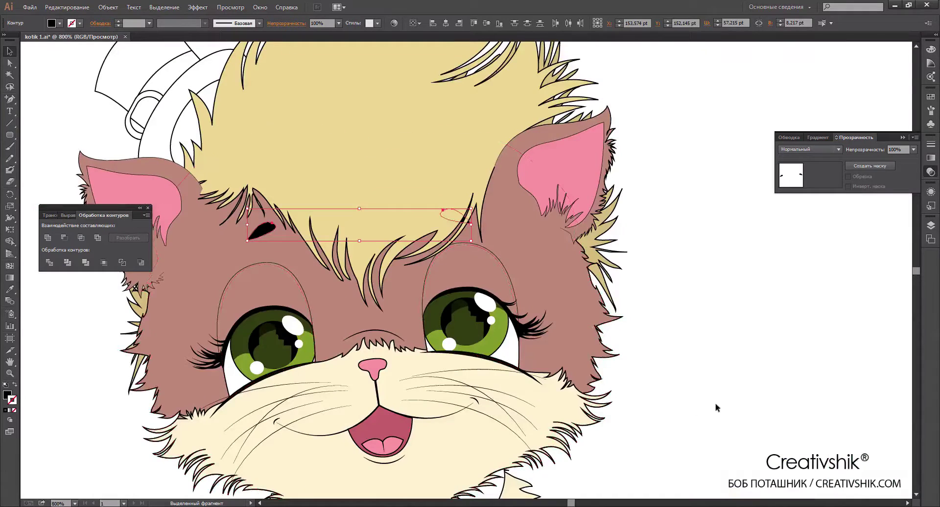
left_click(670, 423)
Fill the first bow piece pink FF88DD using the Color Picker
left_click_drag(670, 423, 726, 377)
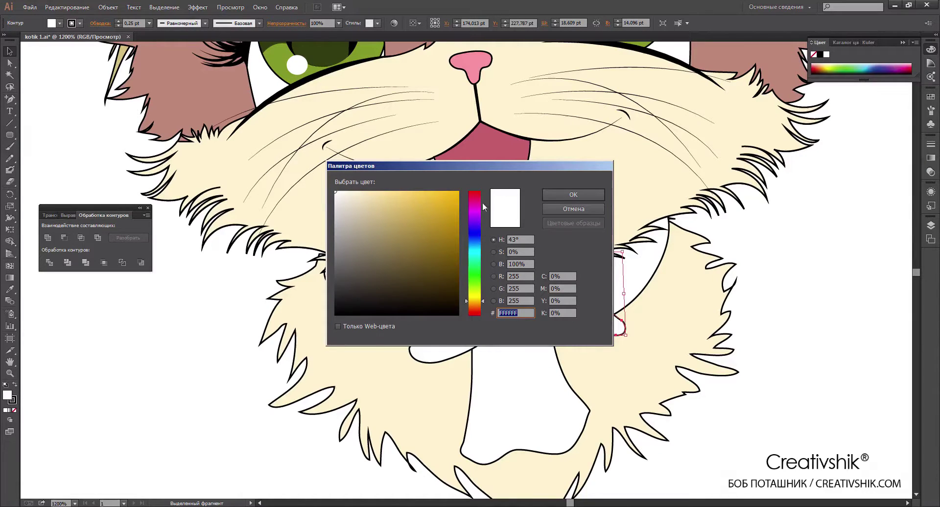
left_click(482, 205)
left_click_drag(395, 231, 393, 190)
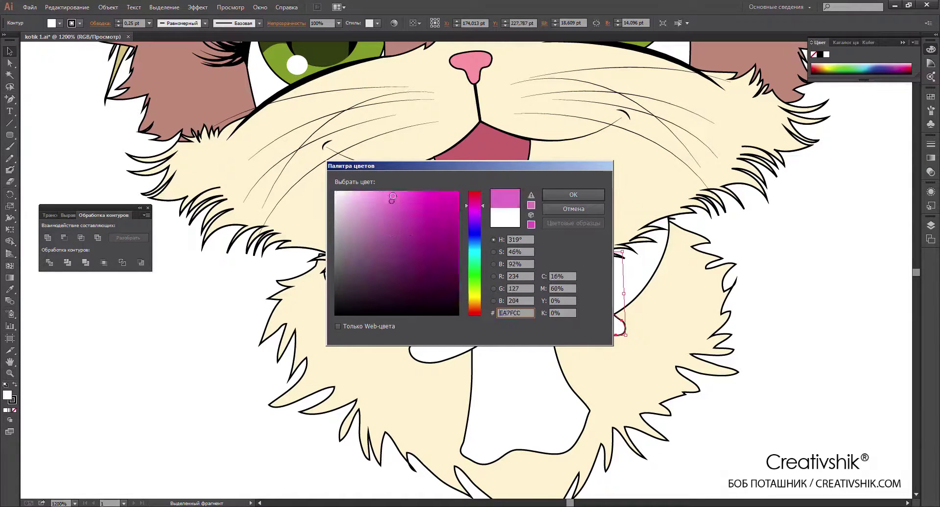
left_click(570, 195)
Eyedropper the pink fill onto the larger bow path and the bow knot
left_click(600, 336)
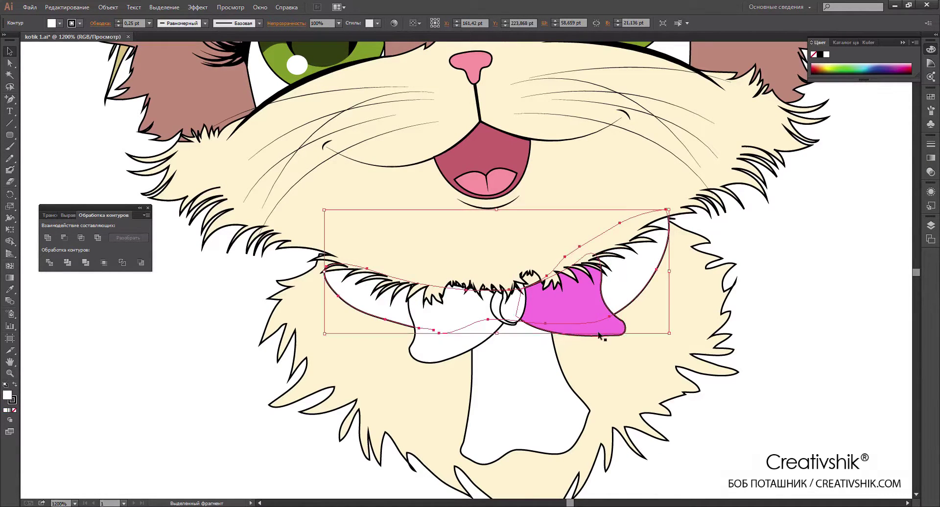
key("i")
left_click(580, 321)
left_click(512, 304, "ctrl")
left_click(565, 299)
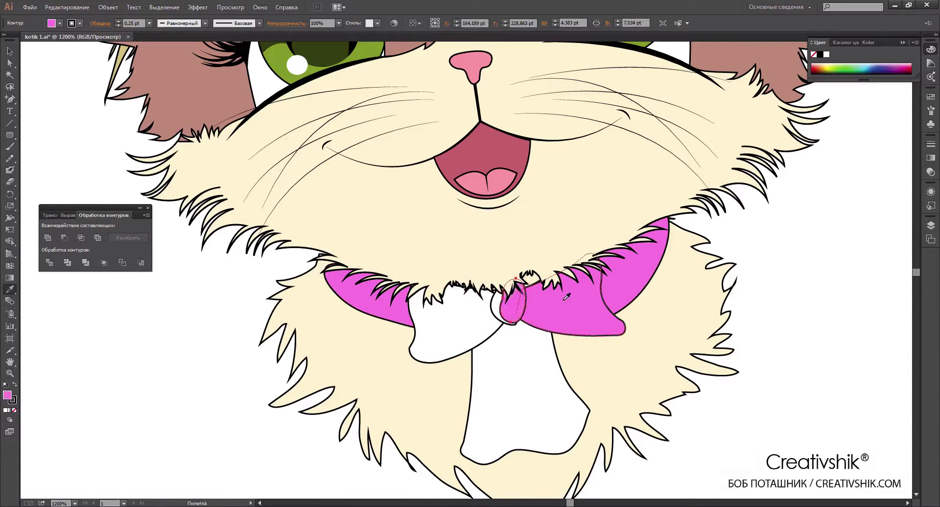
left_click(504, 301, "ctrl")
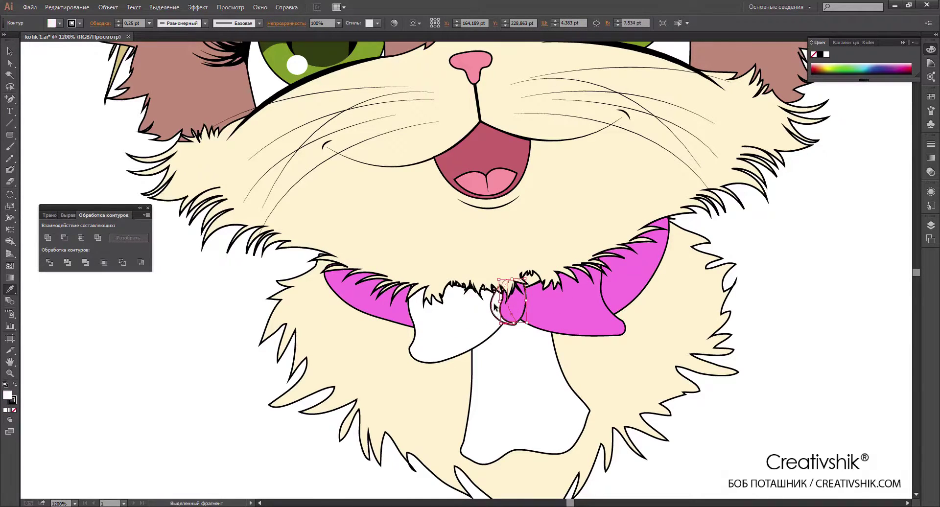
Copy the pink fill onto the left bow piece and the hanging tie below
left_click(458, 321, "ctrl")
left_click(563, 303)
left_click(537, 357, "ctrl")
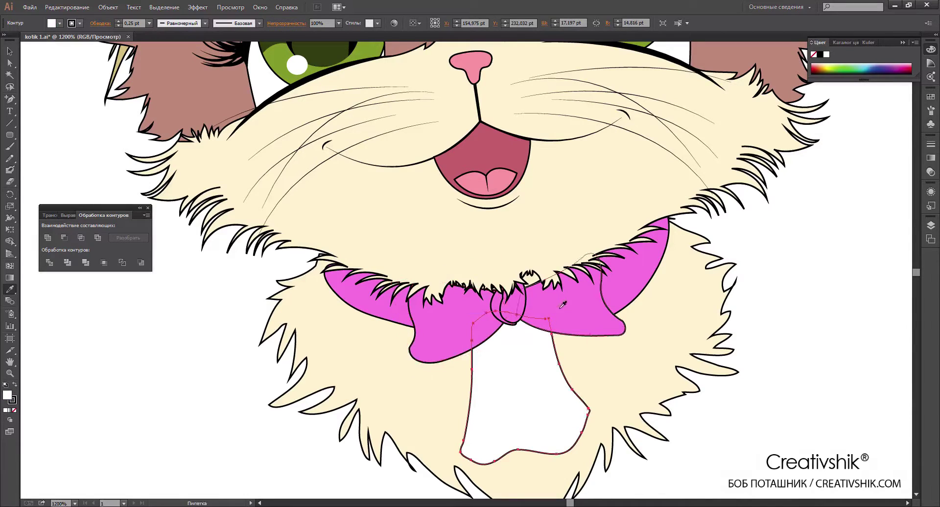
left_click(563, 304)
key("v")
left_click(140, 170)
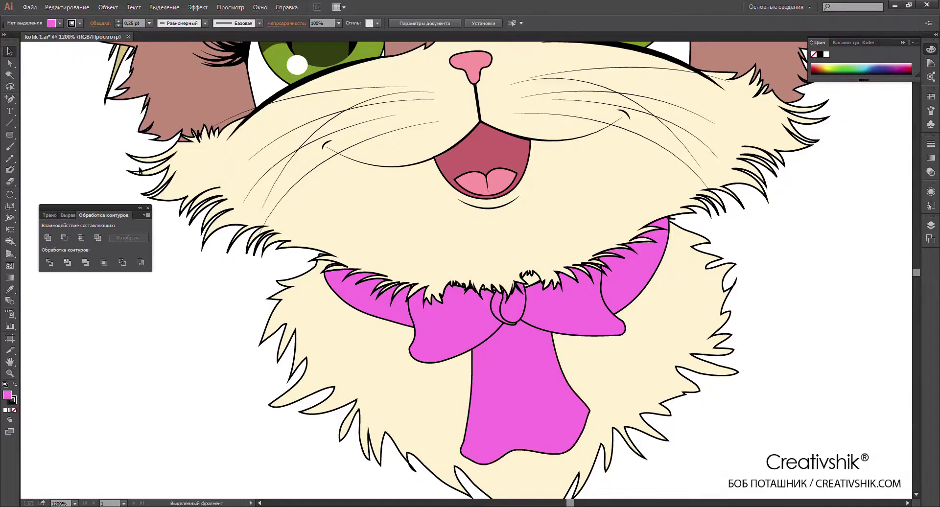
scroll(487, 172, "down", 3)
scroll(487, 172, "down", 3)
scroll(415, 174, "up", 2)
Fill the top hat shape with the bow's magenta using the Eyedropper
scroll(415, 174, "up", 3)
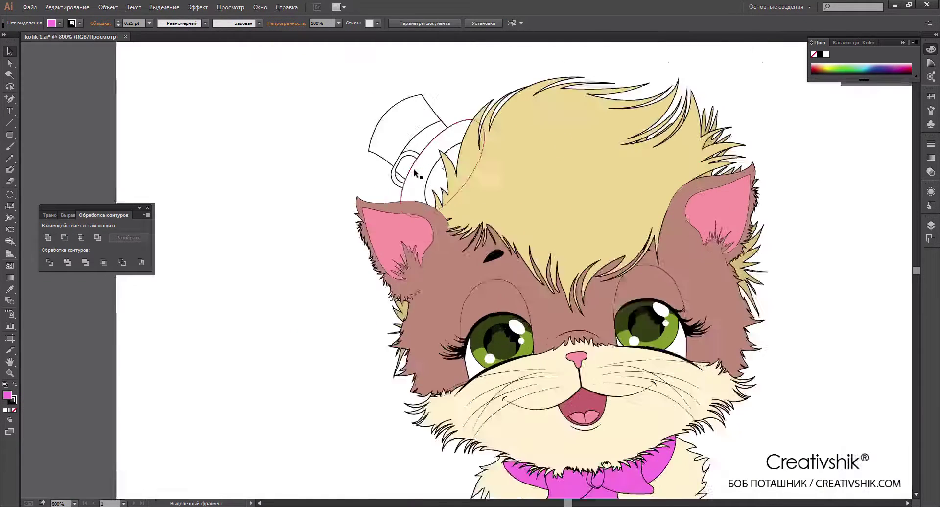
left_click(415, 174)
scroll(538, 294, "down", 3)
scroll(538, 294, "right", 3)
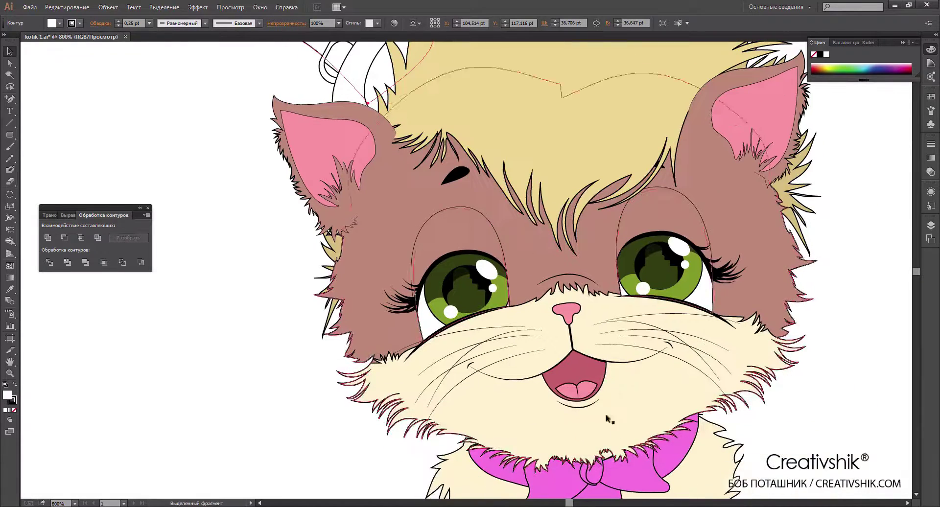
key("i")
left_click(639, 474)
scroll(639, 475, "up", 3)
scroll(638, 475, "left", 2)
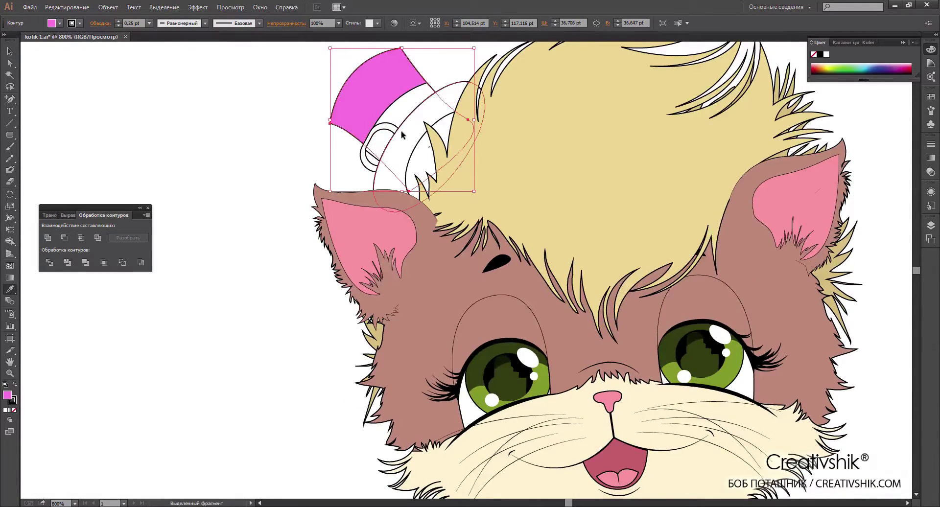
scroll(587, 342, "down", 2)
left_click(572, 430)
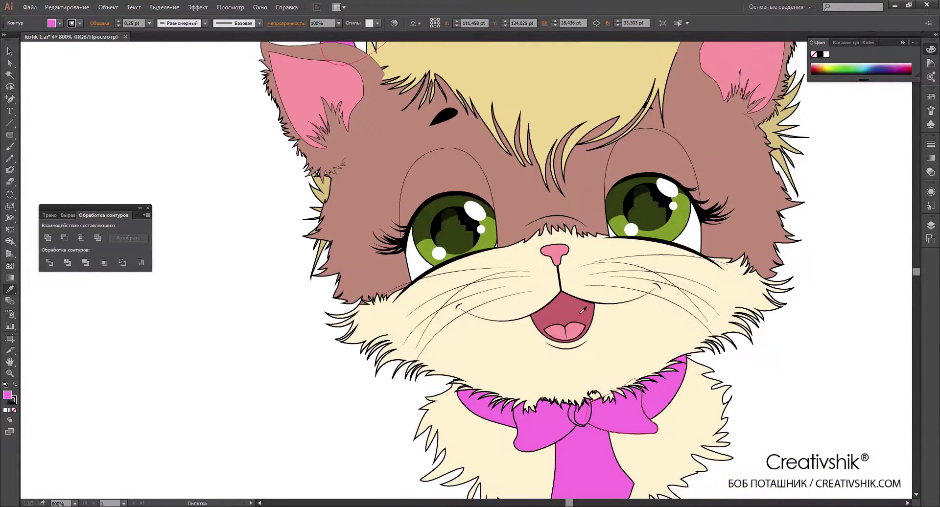
scroll(482, 111, "up", 2)
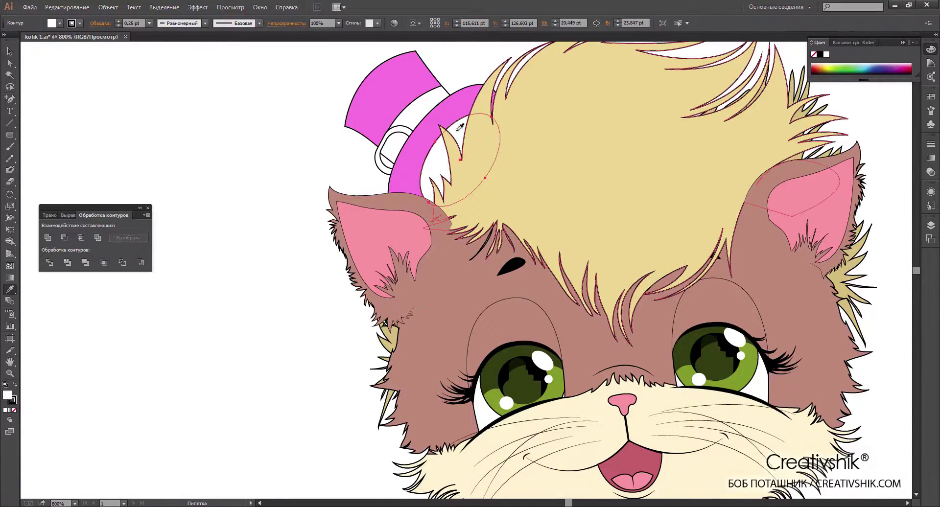
left_click(440, 117)
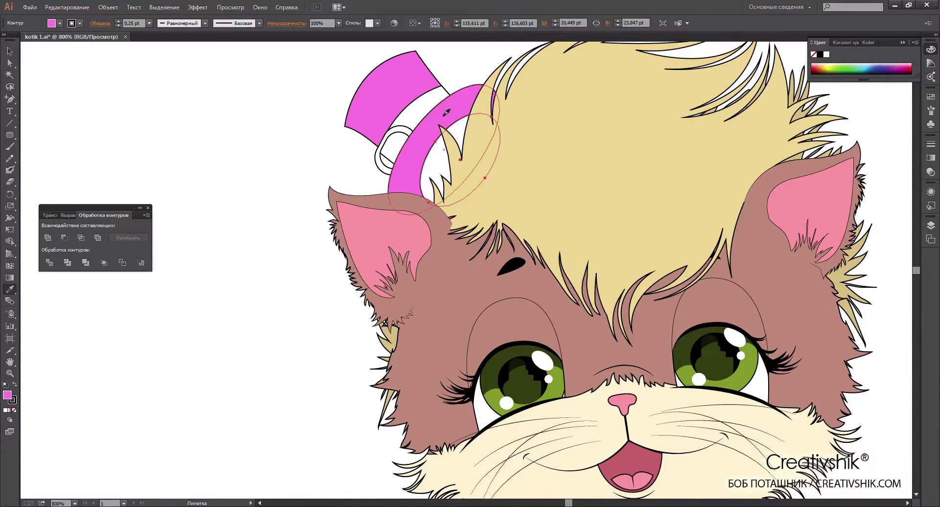
Give the hat's inner brim a darker magenta shade
double_click(9, 396)
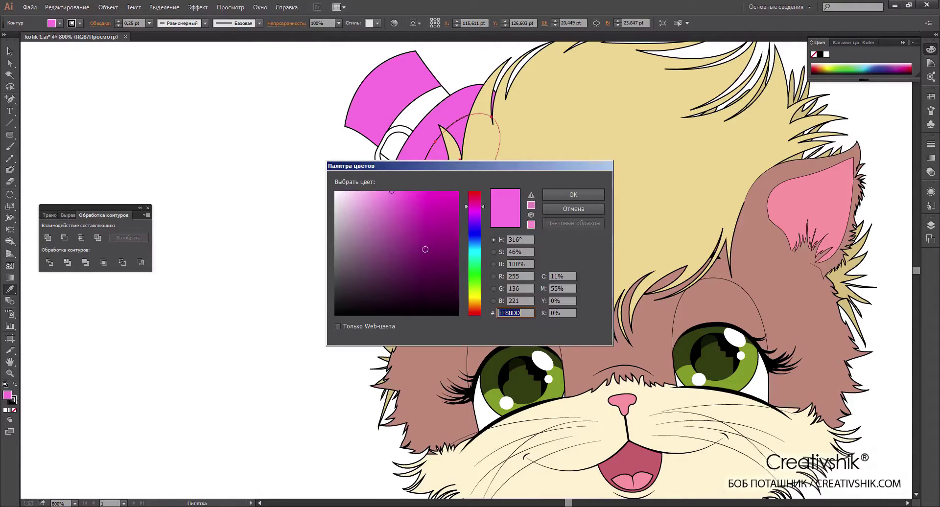
left_click(399, 208)
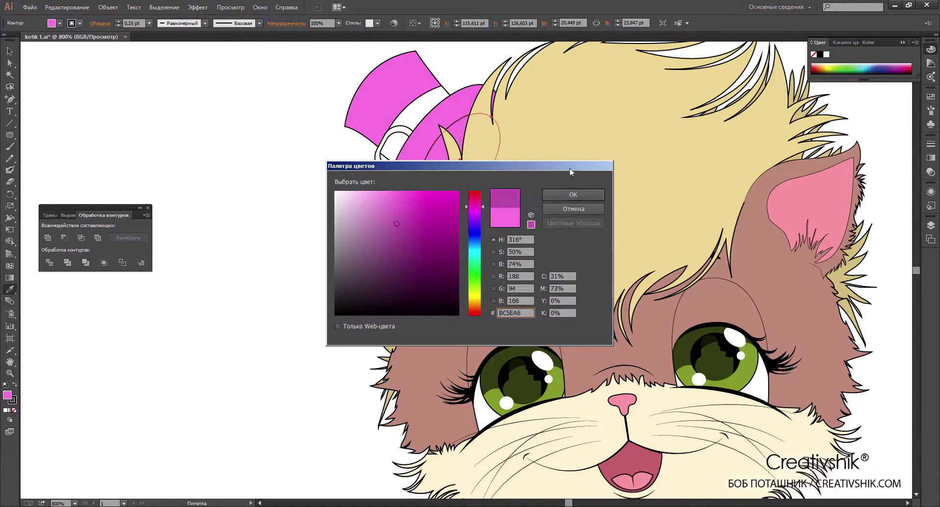
left_click(578, 195)
left_click(289, 151, "ctrl")
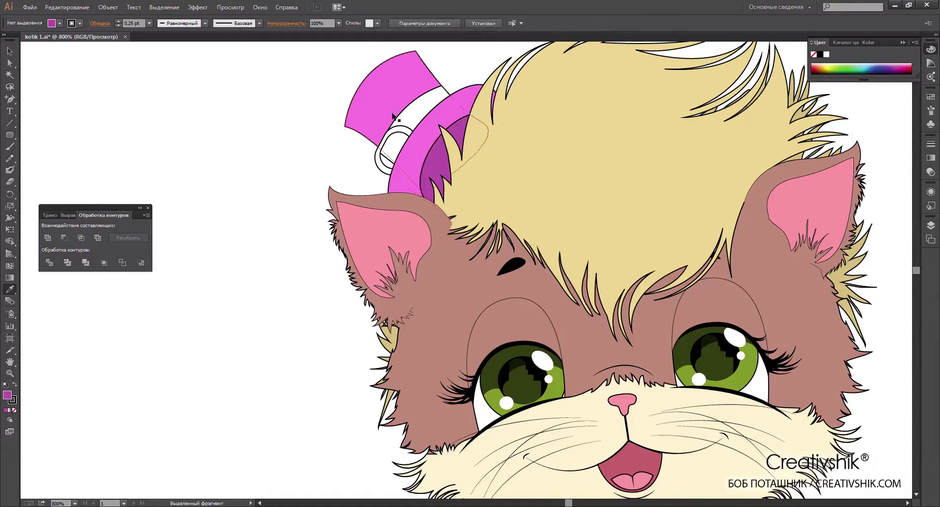
Colour the white hat band light pink
left_click(418, 112, "ctrl")
scroll(658, 477, "down", 5)
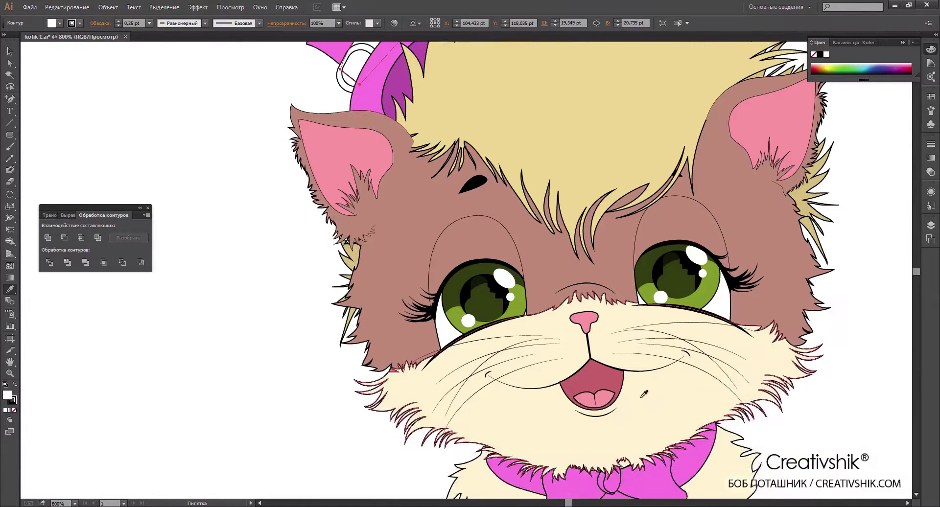
left_click(626, 476)
scroll(291, 269, "up", 8)
scroll(291, 269, "left", 3)
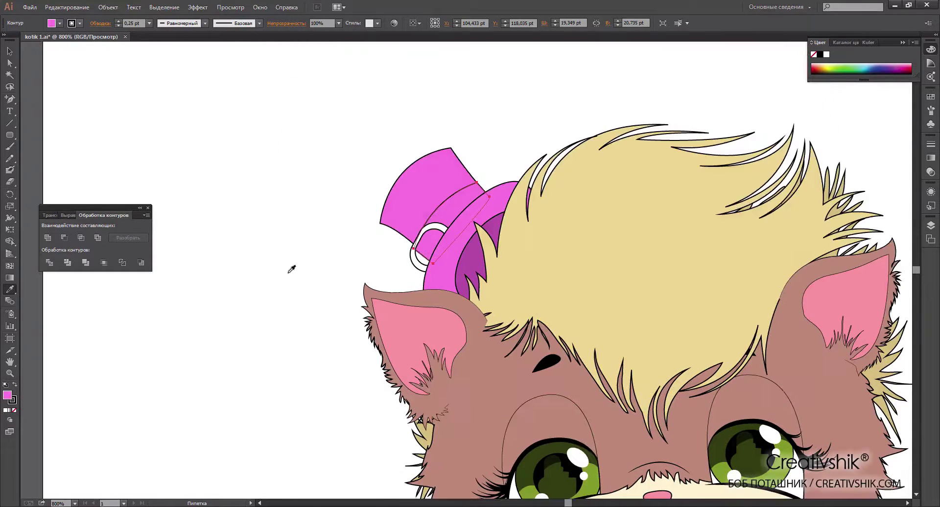
double_click(7, 397)
left_click(355, 198)
key("Return")
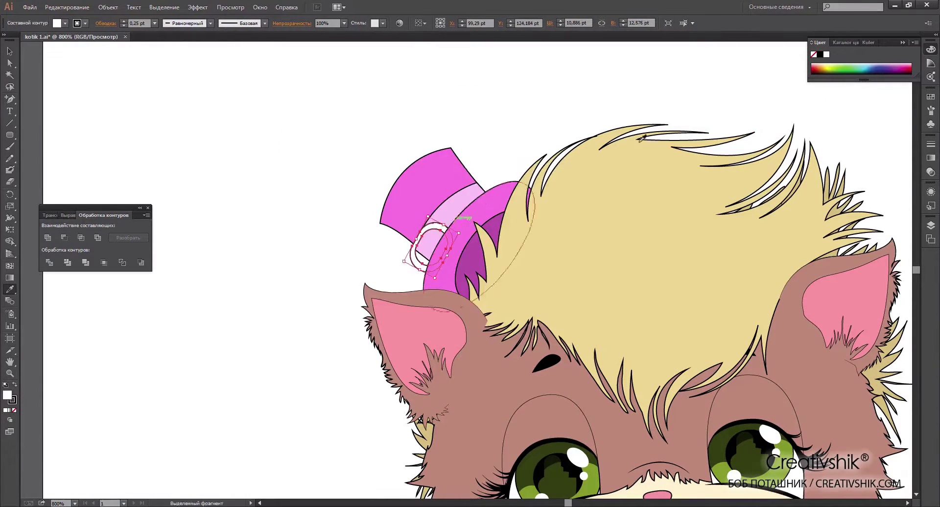
Make the white hat buckle light pink too
left_click(416, 250, "ctrl")
double_click(7, 396)
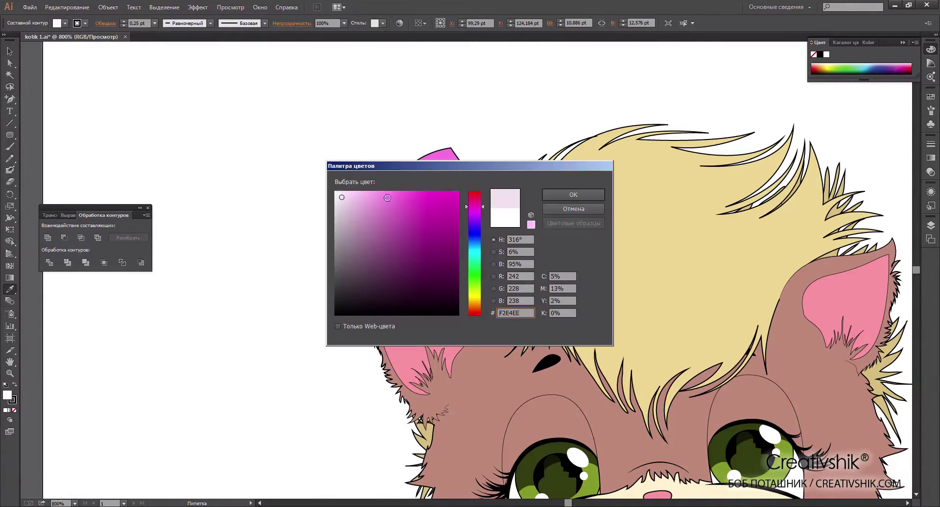
left_click(577, 196)
left_click(4, 52)
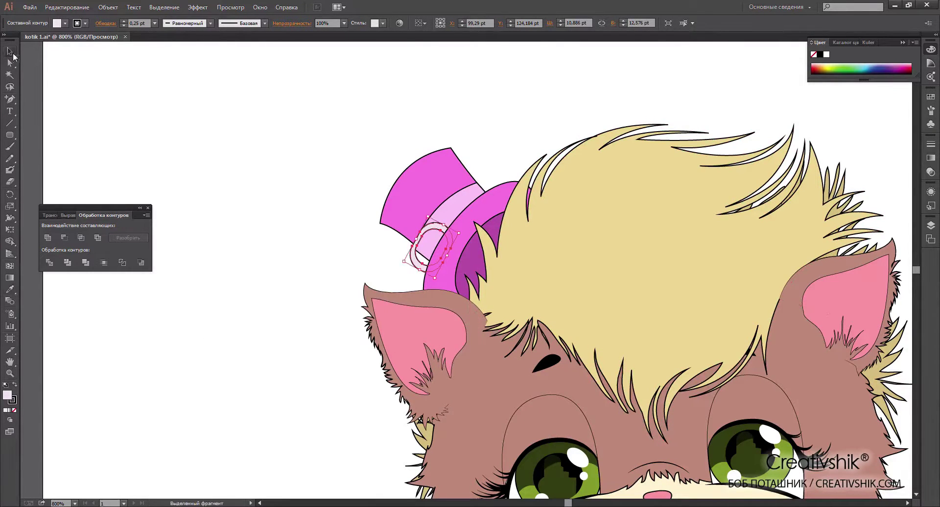
left_click(220, 169)
Drag the pink collar strip's tip anchor up-left to lengthen it
key("ctrl+0")
scroll(579, 336, "up", 1)
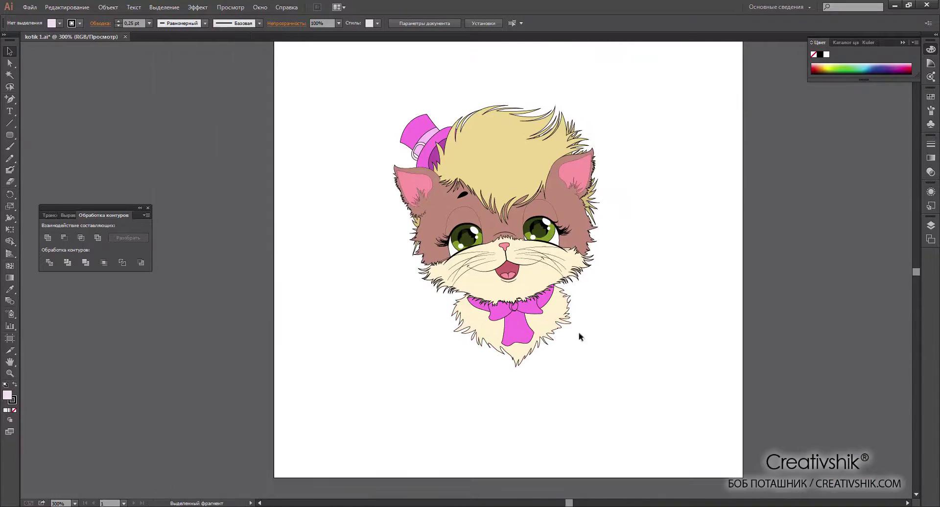
scroll(521, 342, "up", 2)
scroll(538, 265, "up", 1)
scroll(397, 301, "up", 3)
left_click(398, 300)
key("a")
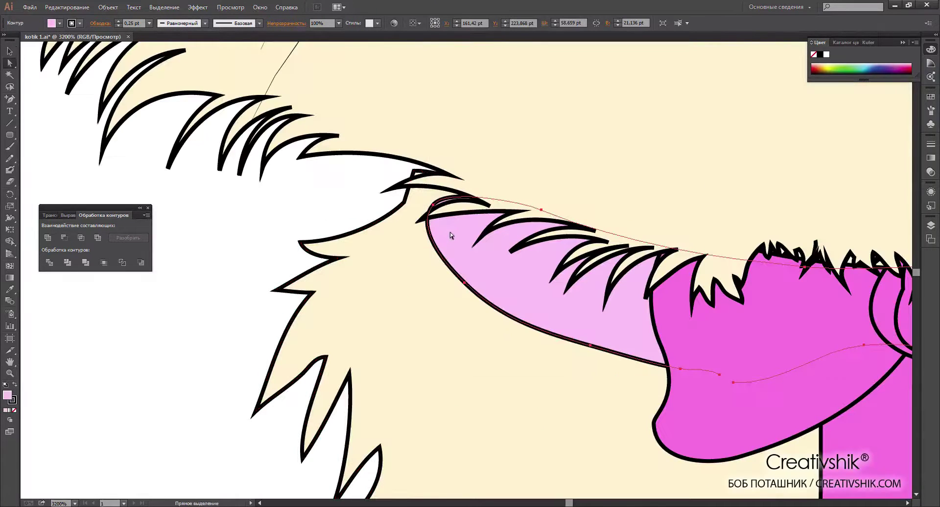
left_click_drag(433, 204, 390, 158)
left_click(210, 210)
Tilt the small hat buckle ring about 30 degrees
scroll(211, 218, "down", 5)
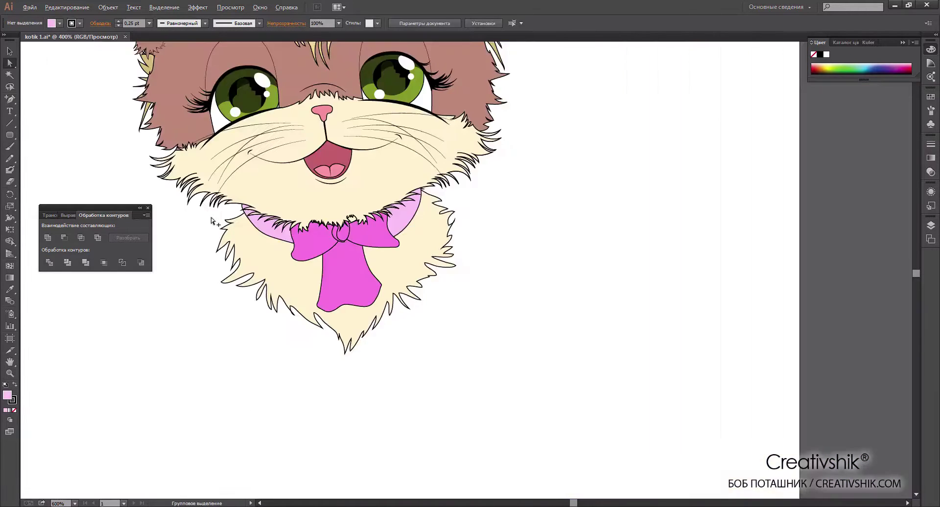
scroll(475, 220, "down", 1)
left_click_drag(438, 163, 552, 279)
scroll(551, 279, "down", 1)
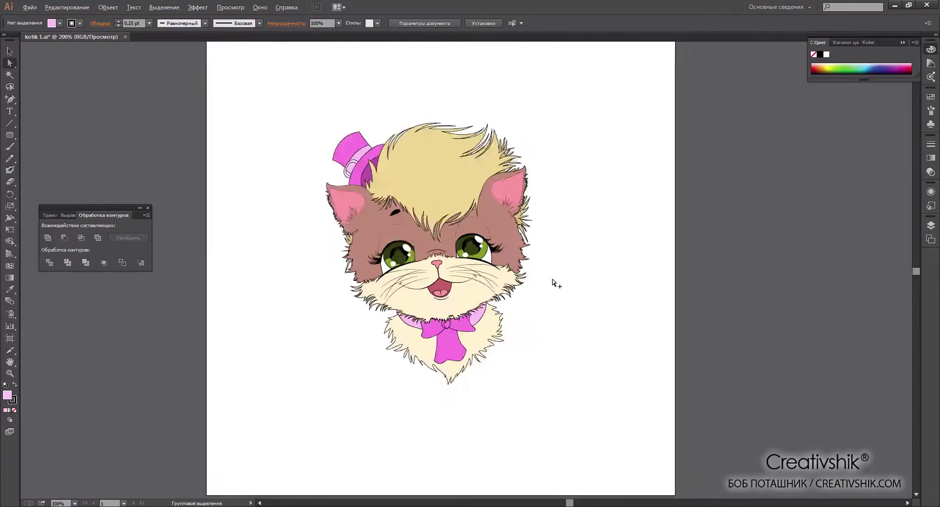
scroll(552, 281, "down", 1)
key("ctrl+plus")
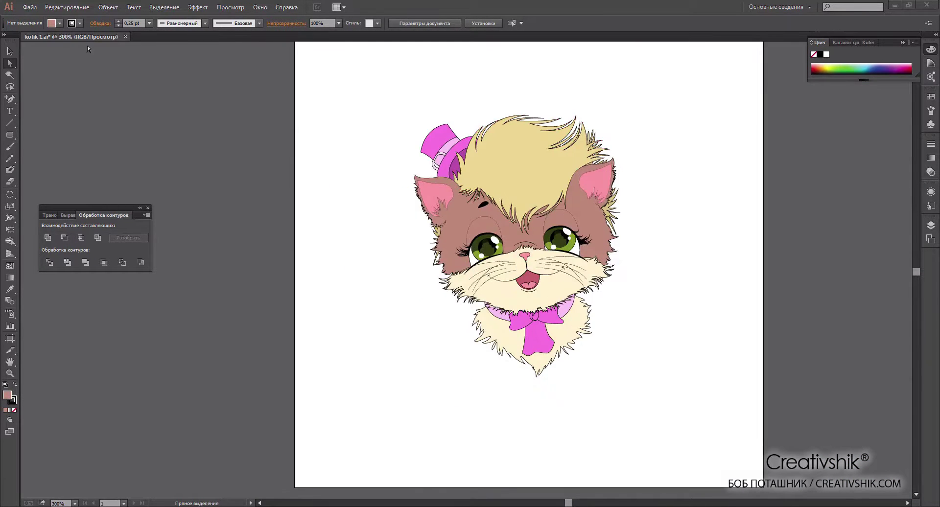
key("v")
scroll(443, 120, "up", 2)
scroll(443, 120, "up", 2)
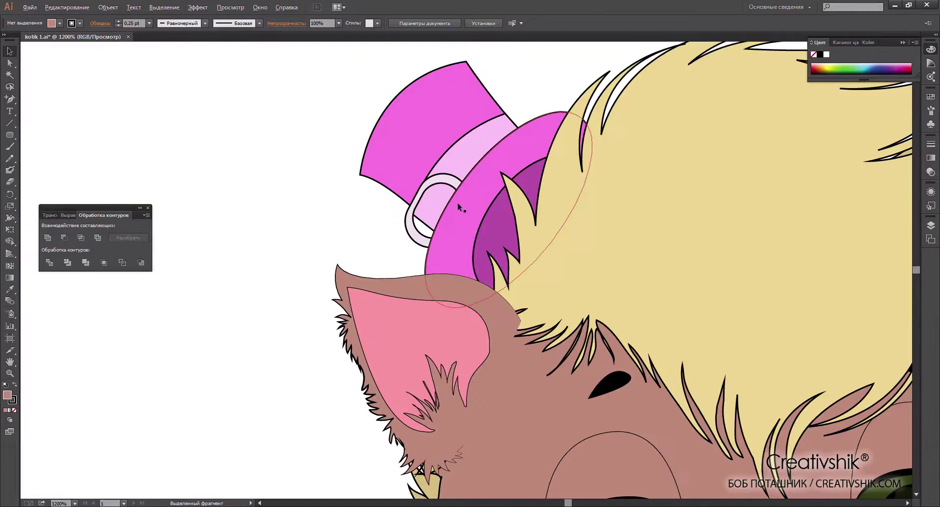
left_click(464, 182)
left_click_drag(464, 182, 461, 174)
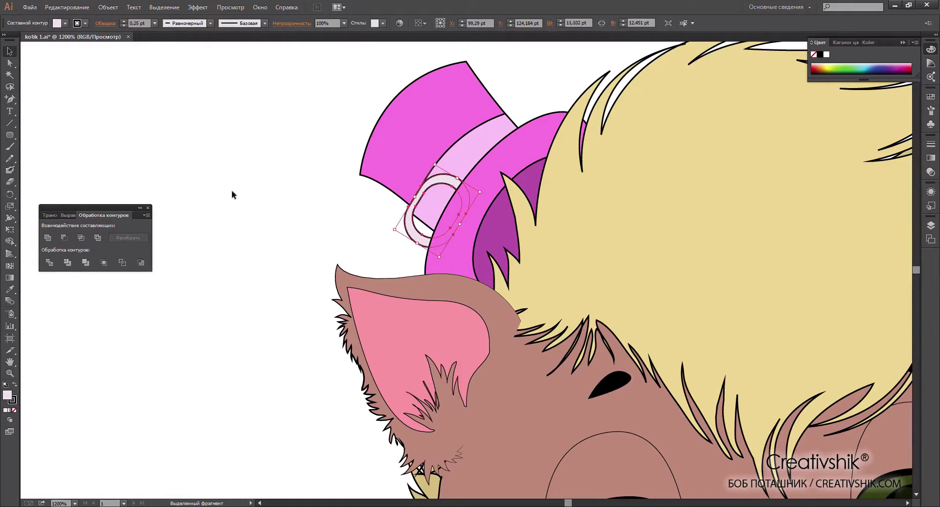
left_click(233, 195)
scroll(233, 195, "down", 3)
scroll(233, 195, "down", 1)
left_click_drag(418, 130, 550, 122)
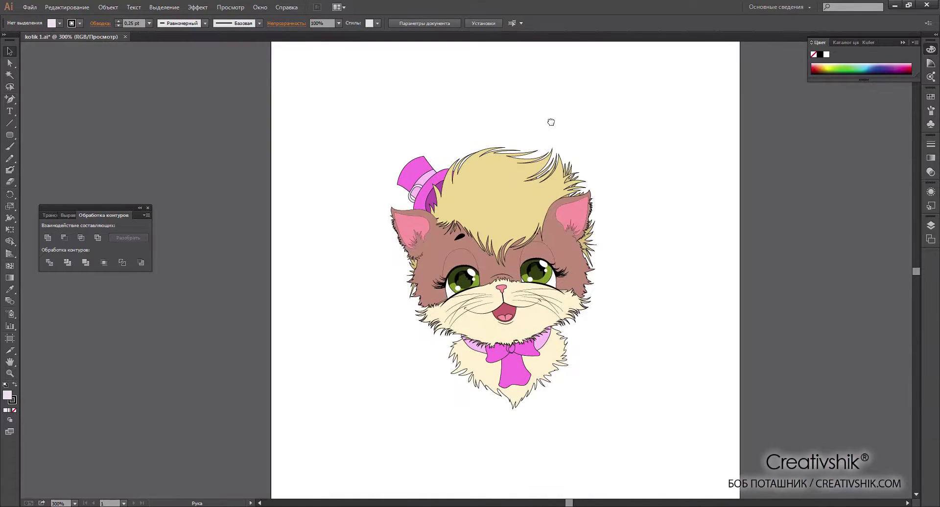
left_click_drag(656, 318, 697, 310)
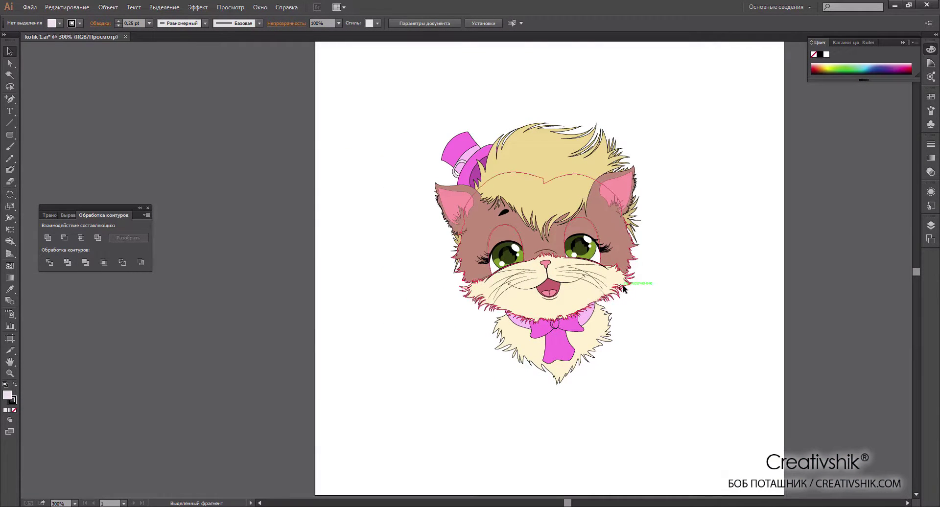
scroll(552, 341, "up", 1)
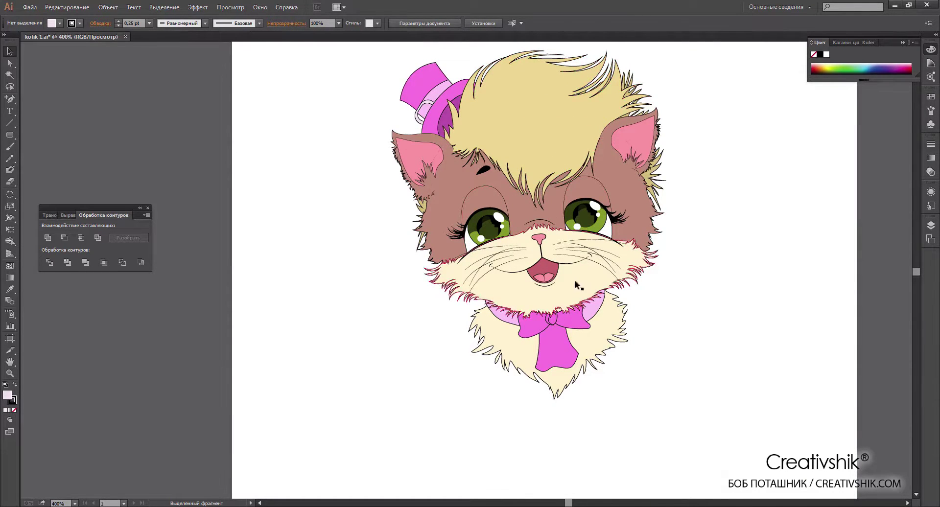
left_click(563, 293)
left_click(616, 330, "shift")
double_click(7, 395)
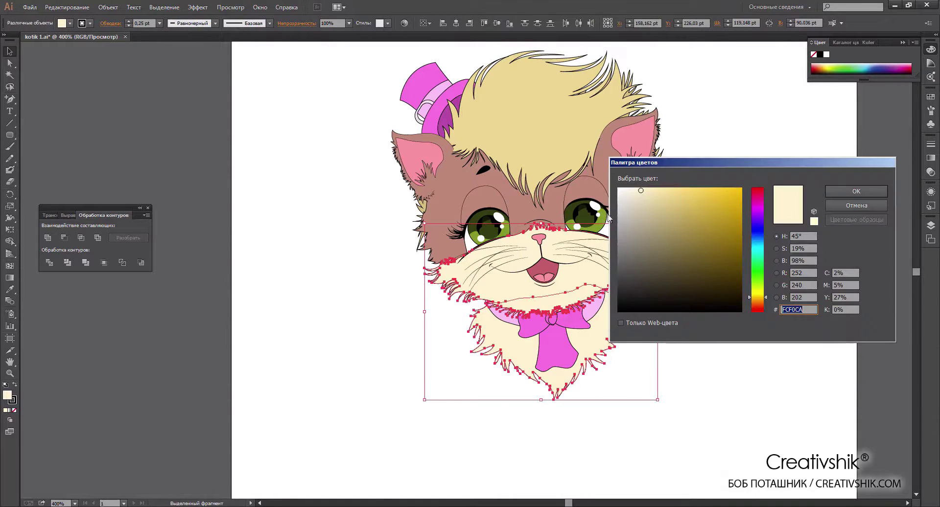
left_click(845, 195)
left_click(765, 266)
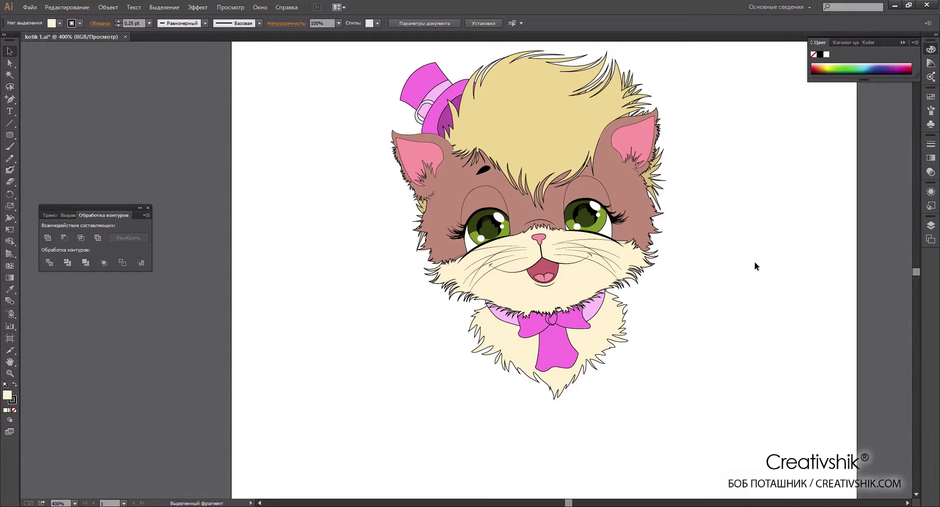
Move a hair-spike anchor to close the white gap and delete the stray inner segment
scroll(754, 265, "up", 2)
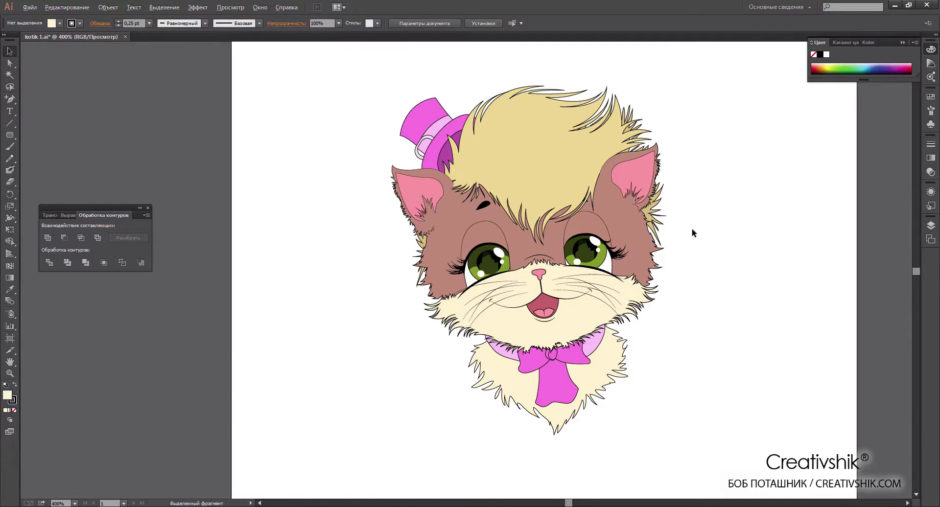
scroll(692, 233, "up", 4)
scroll(593, 238, "up", 2)
key("a")
left_click(471, 207)
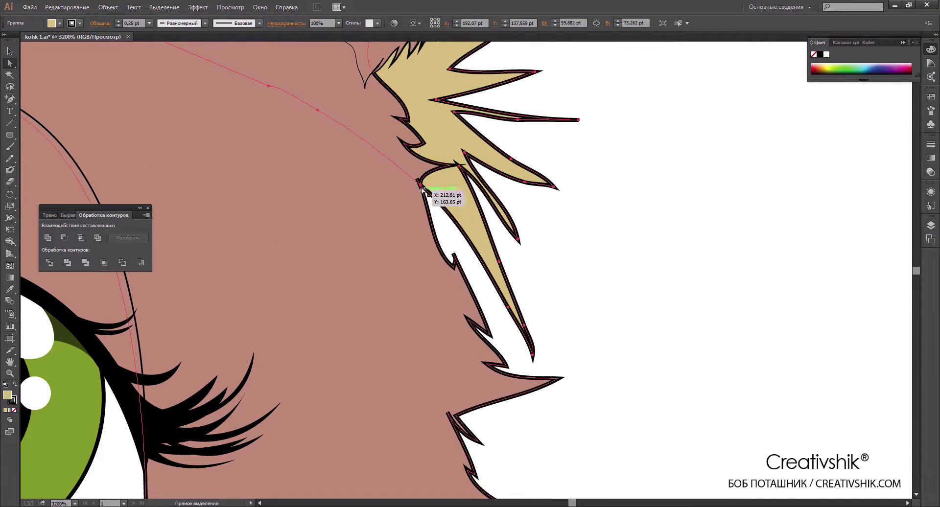
left_click_drag(460, 168, 417, 182)
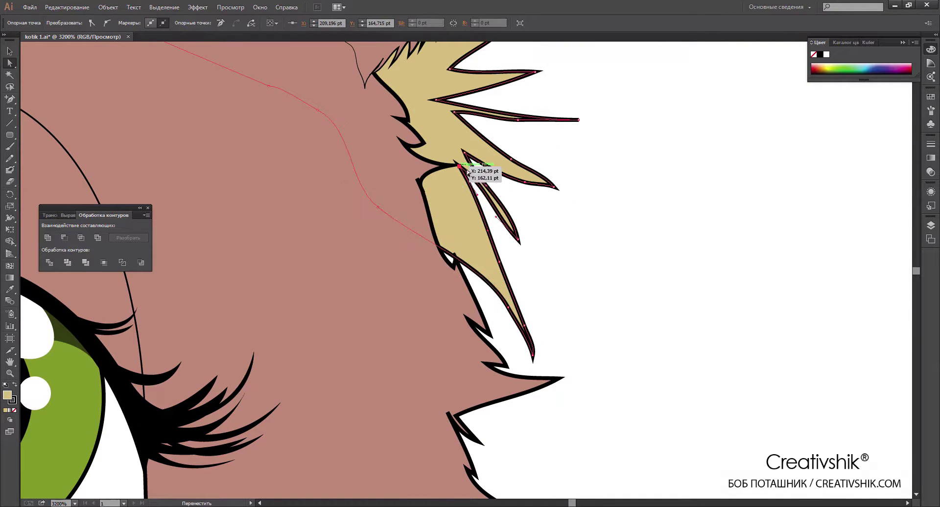
left_click(488, 189)
key("Delete")
Unite the brown face fur pieces into one shape
key("ctrl+a")
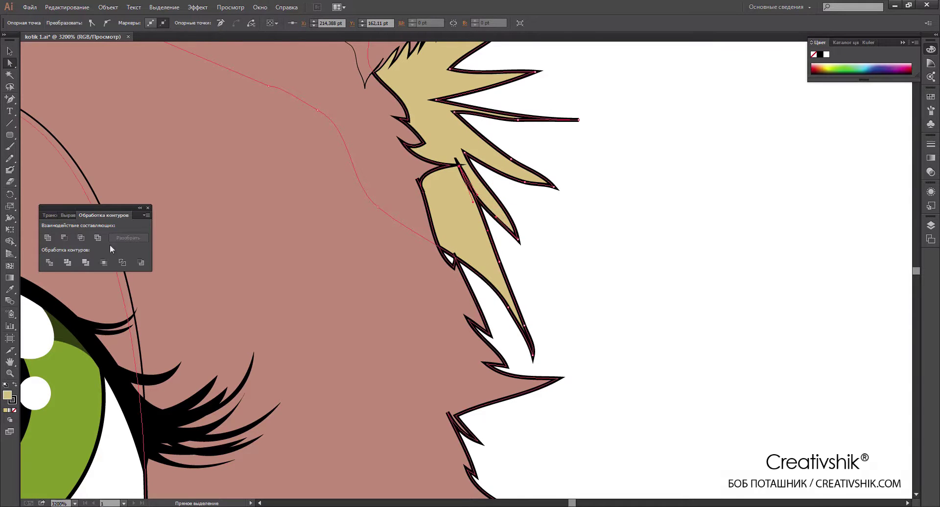
left_click(51, 237)
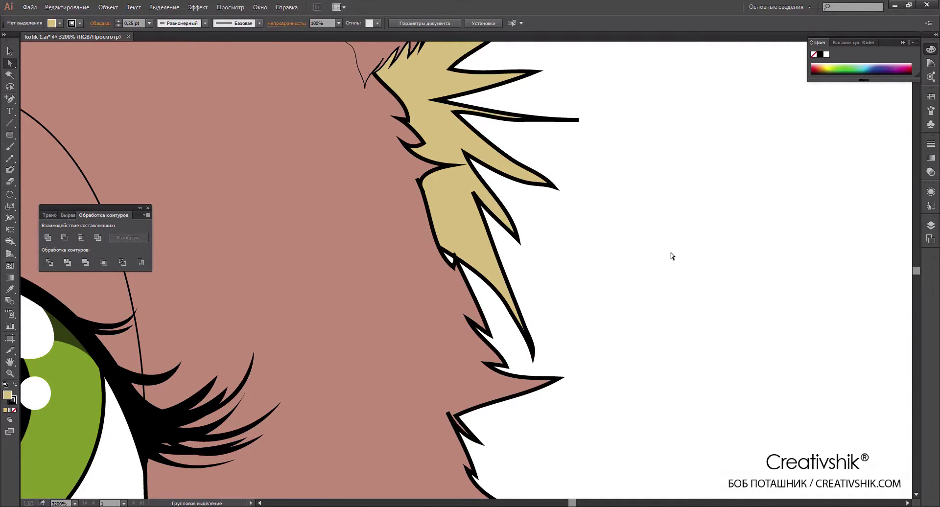
scroll(671, 252, "down", 5, "alt")
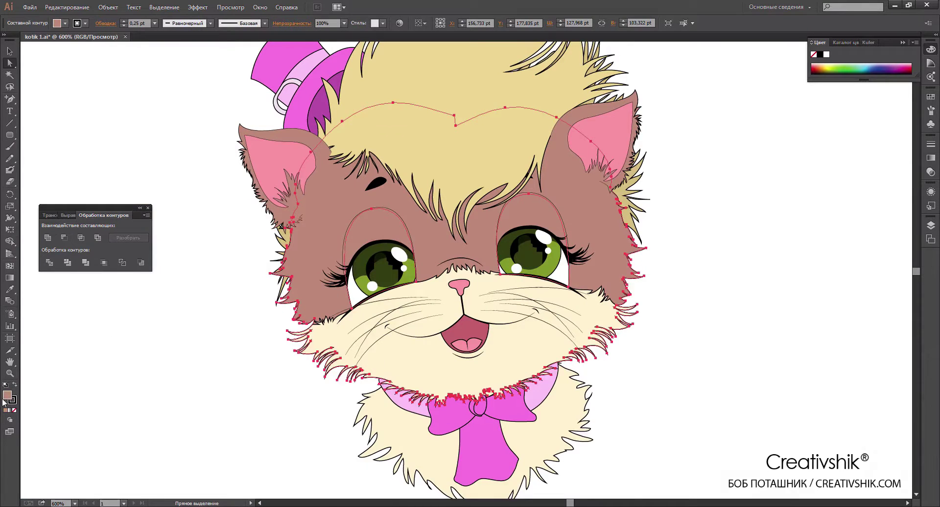
Recolour the merged face fur a saturated red-orange
double_click(7, 395)
left_click_drag(713, 203, 728, 218)
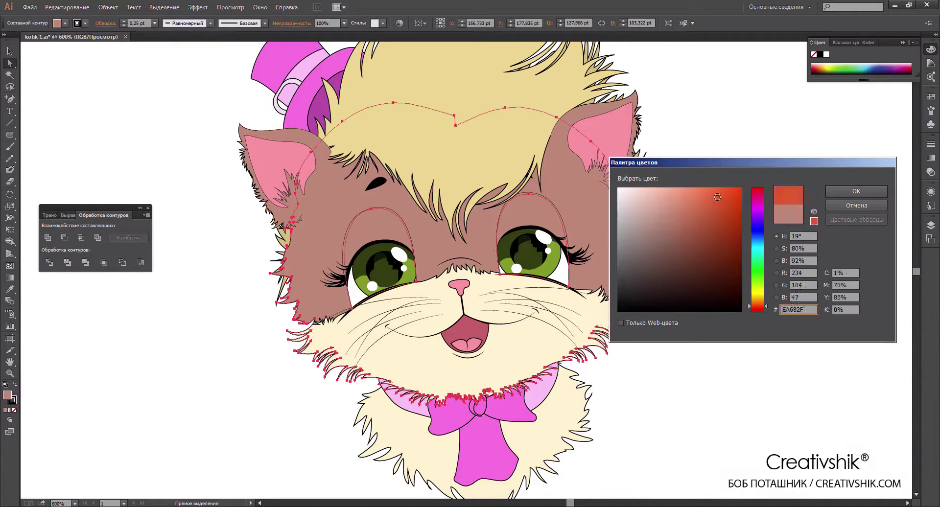
left_click(856, 191)
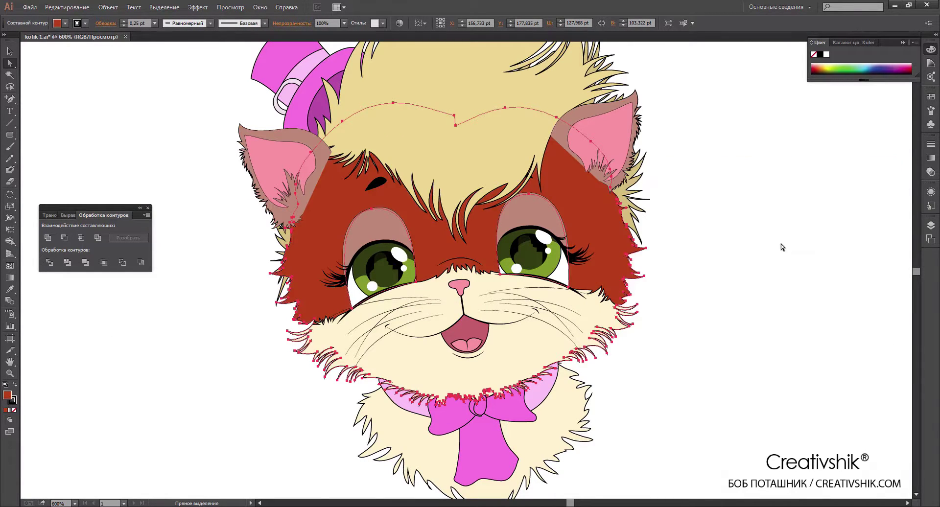
left_click(781, 247)
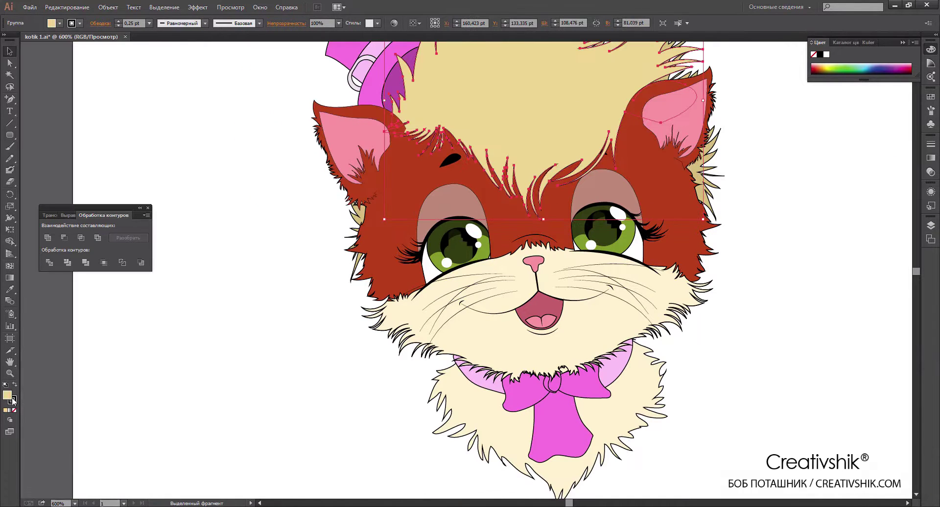
Set the hair fill to a golden shade
double_click(8, 395)
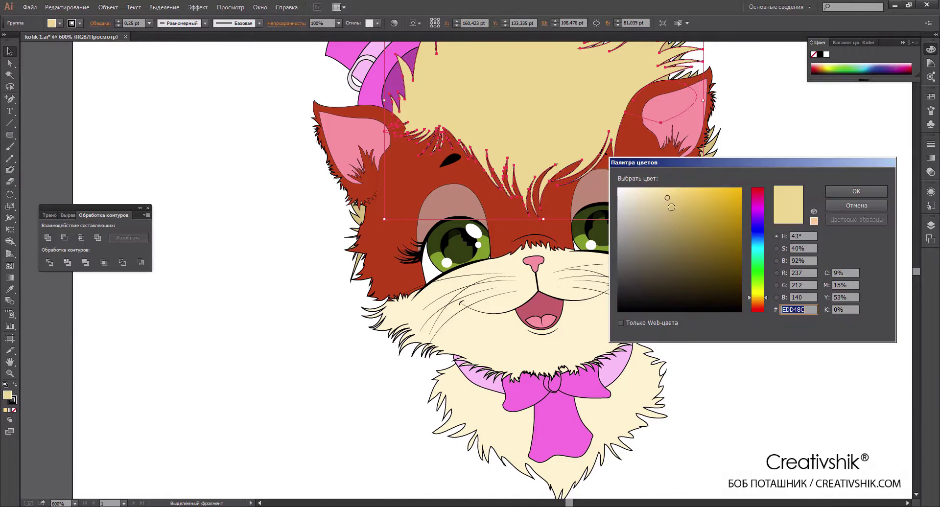
left_click(714, 196)
left_click(828, 191)
left_click(774, 178)
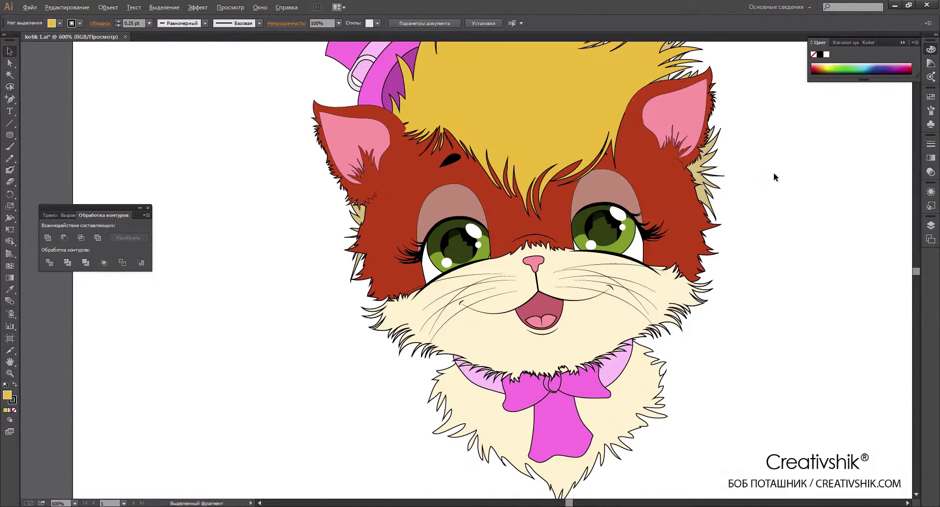
scroll(774, 177, "down", 2)
scroll(730, 233, "up", 1)
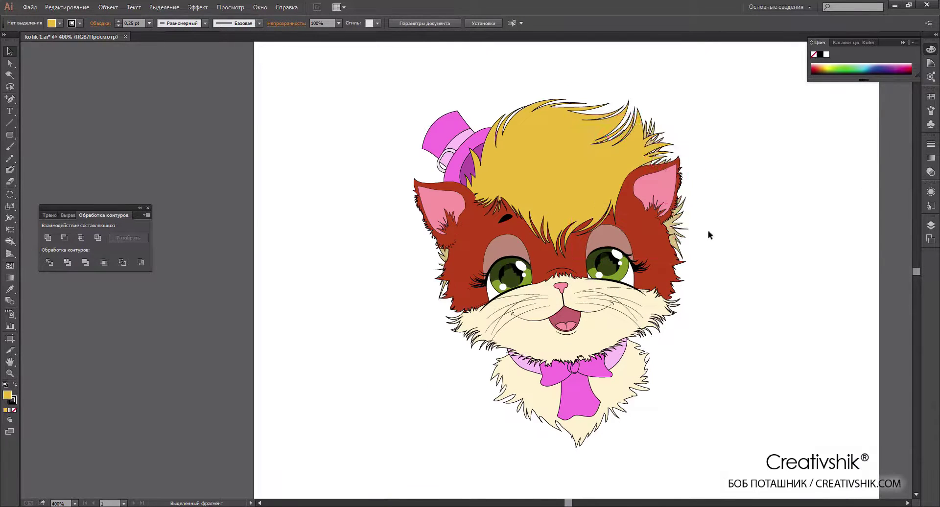
Copy the golden colour onto the right and left hair strands and the hat ring
left_click(677, 215)
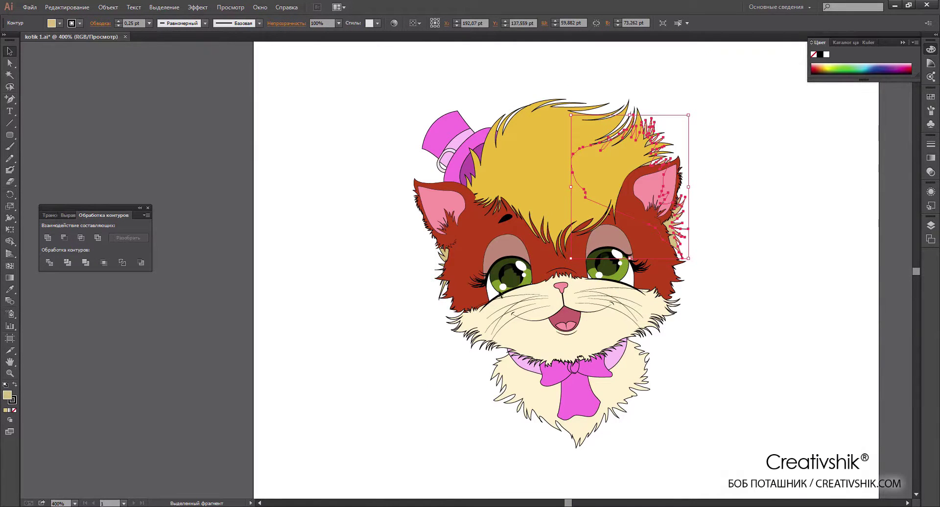
key("i")
left_click(514, 215)
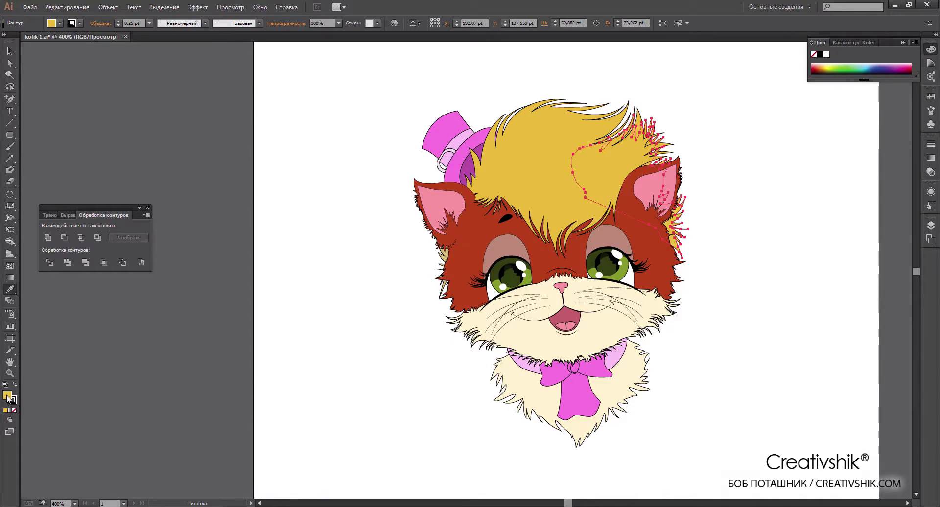
double_click(7, 395)
left_click(856, 192)
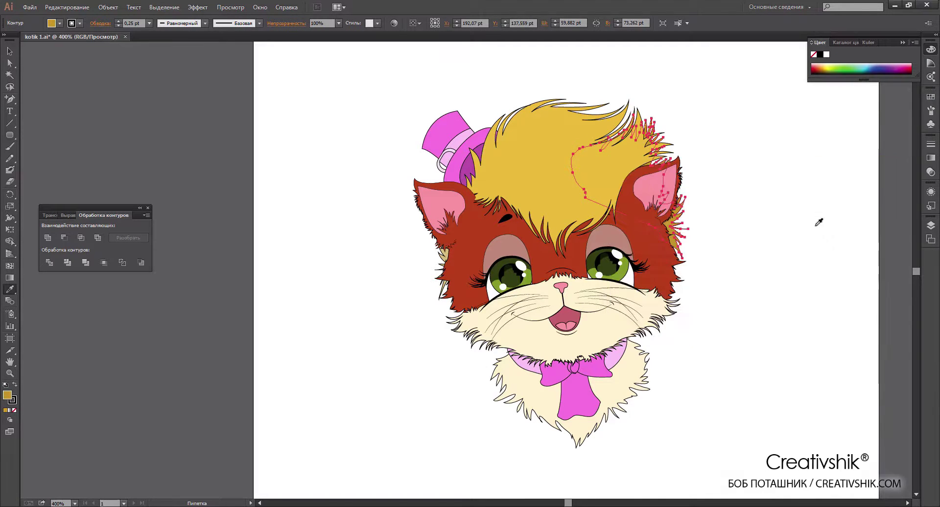
key("ctrl+shift+a")
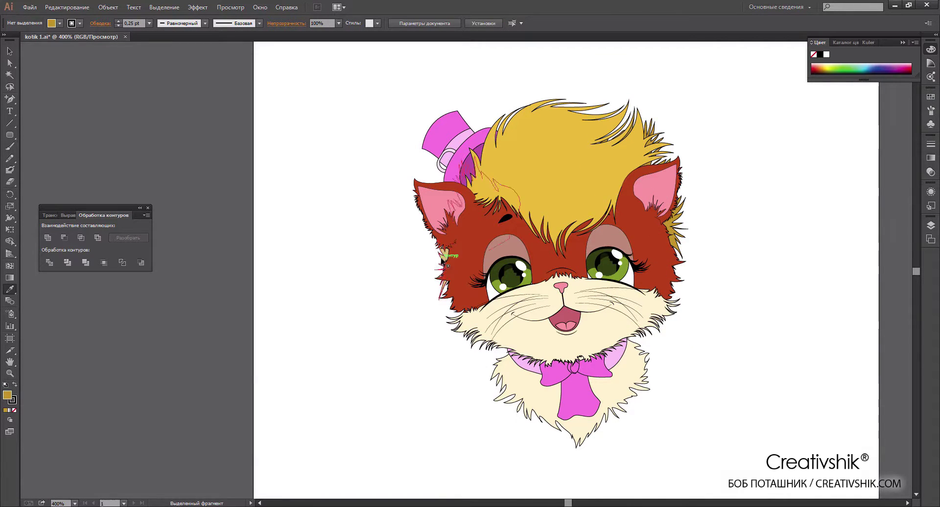
left_click(443, 260, "ctrl")
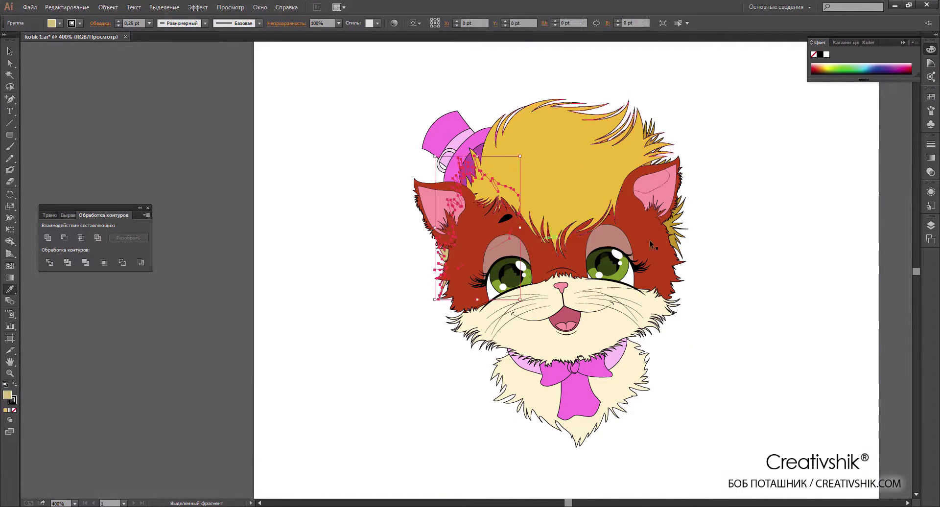
left_click(447, 163, "ctrl")
left_click(492, 156)
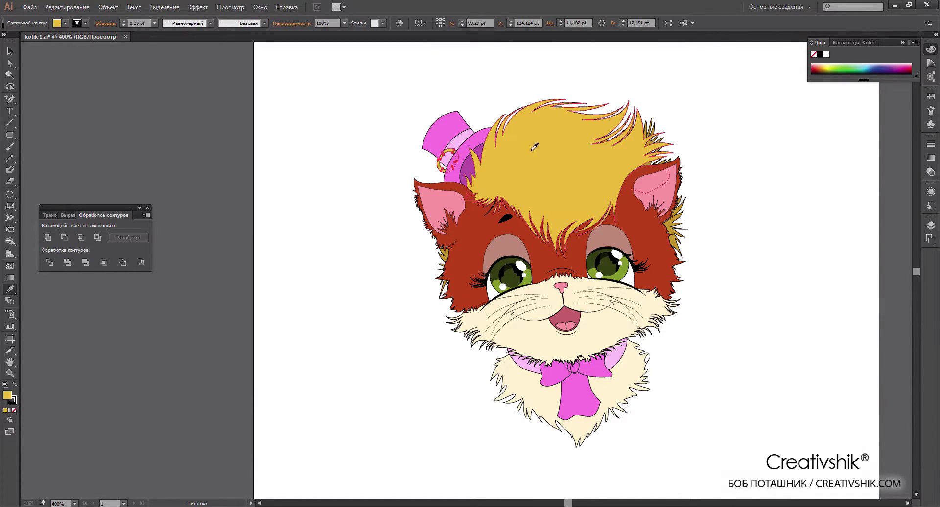
left_click(351, 161, "ctrl")
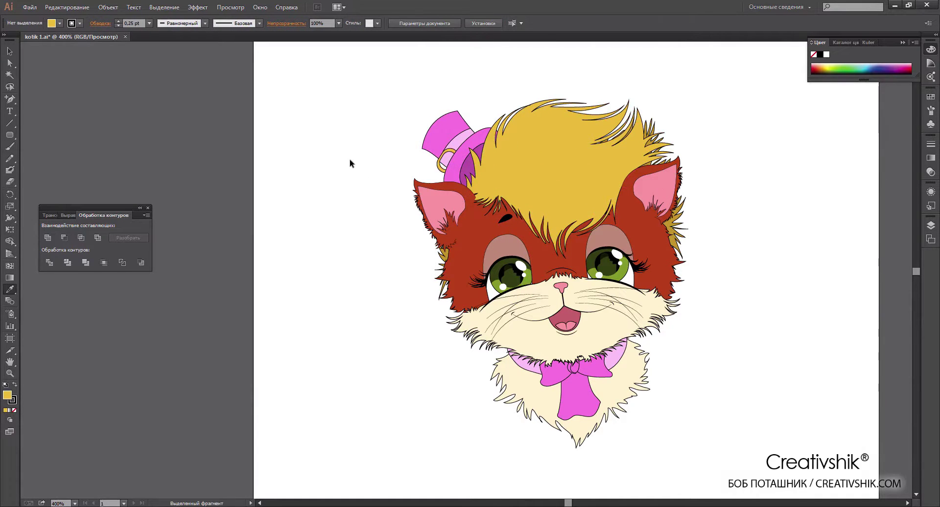
Fill both eyelids with the red-brown fur colour
left_click(510, 244, "ctrl")
left_click(563, 252)
left_click(607, 249, "ctrl")
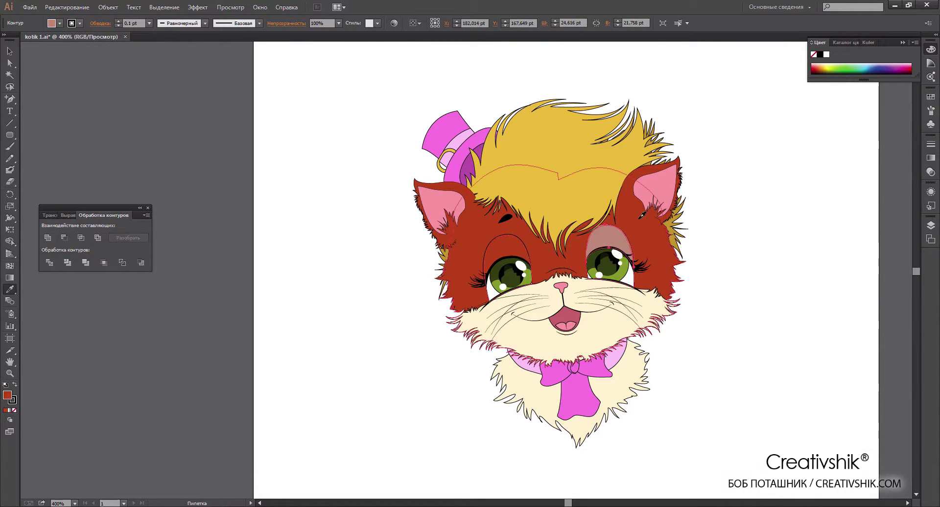
left_click(563, 252)
left_click(744, 362, "ctrl")
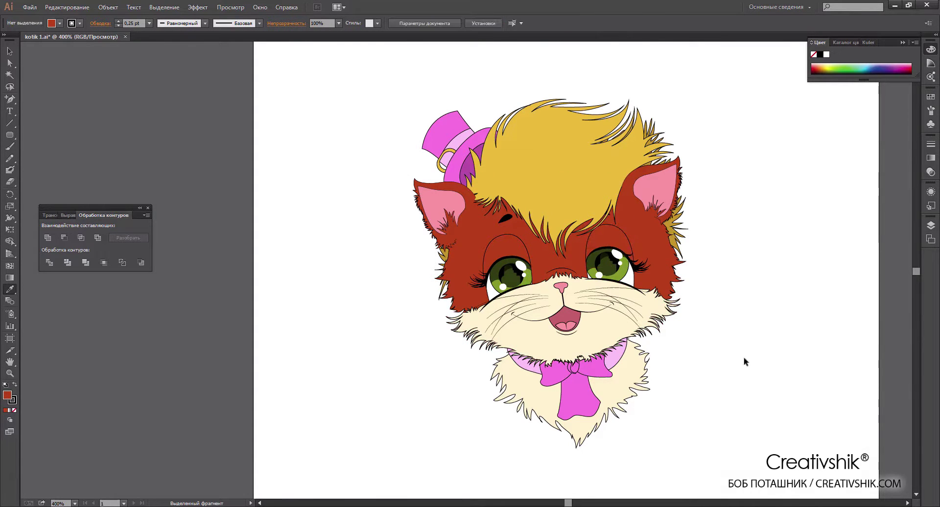
left_click(608, 341, "ctrl")
Change the chin to beige F4DD9D and copy it onto the chest fur
double_click(8, 398)
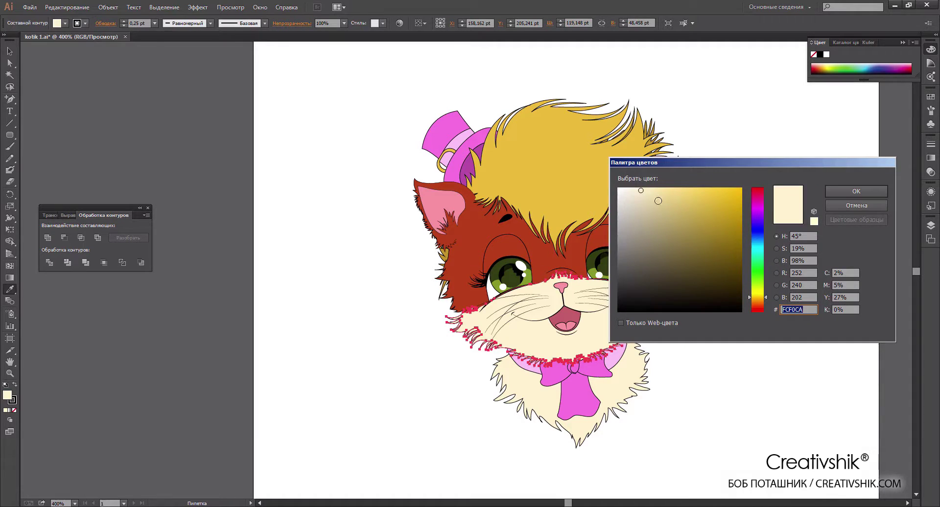
left_click(662, 193)
left_click(838, 191)
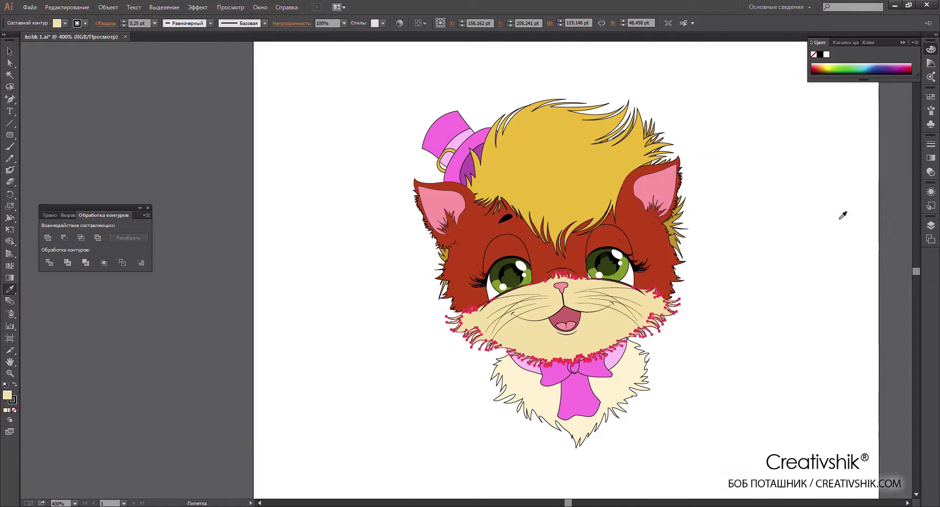
left_click(657, 390, "ctrl")
left_click(596, 323)
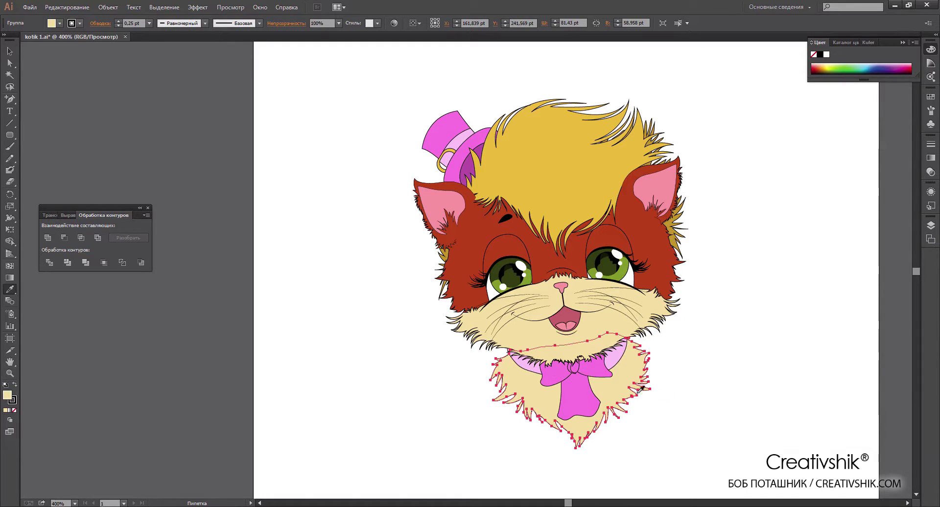
Set both bow wings to the softer pink FF8AB4
left_click(9, 51)
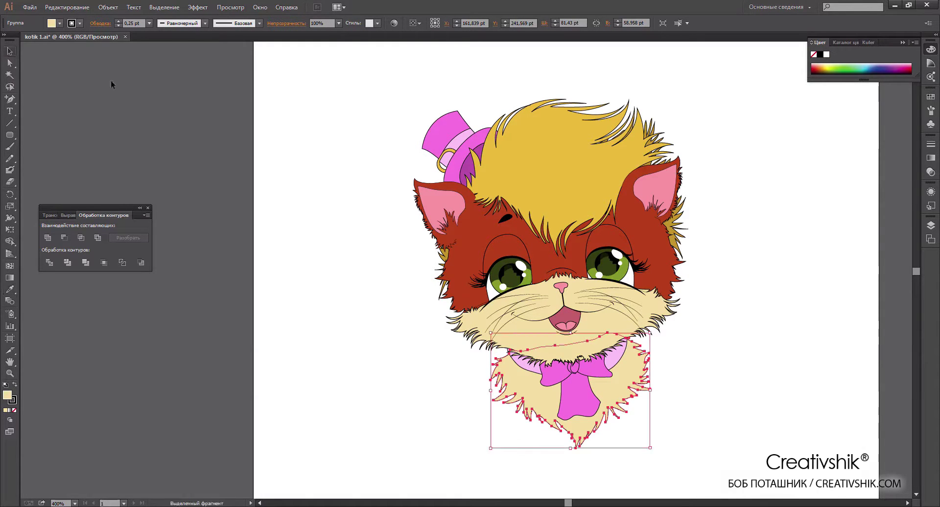
left_click(458, 162)
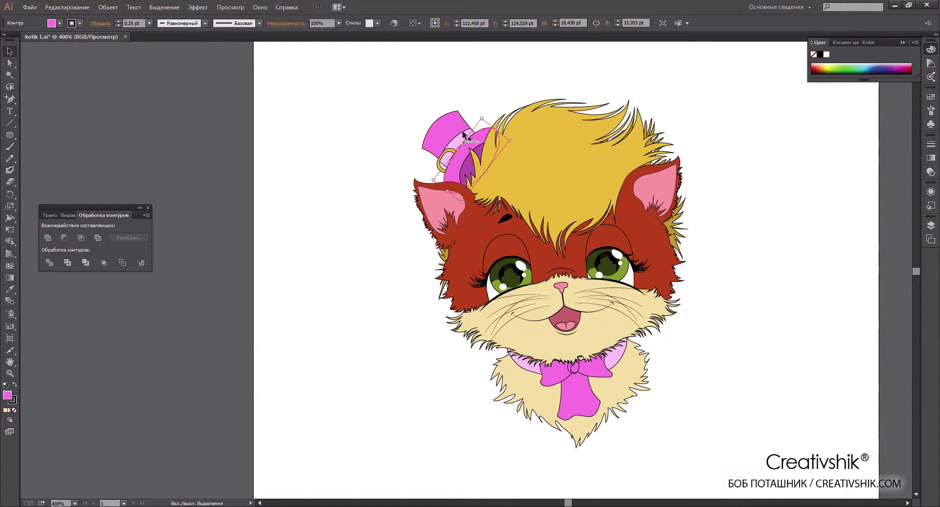
left_click(589, 394)
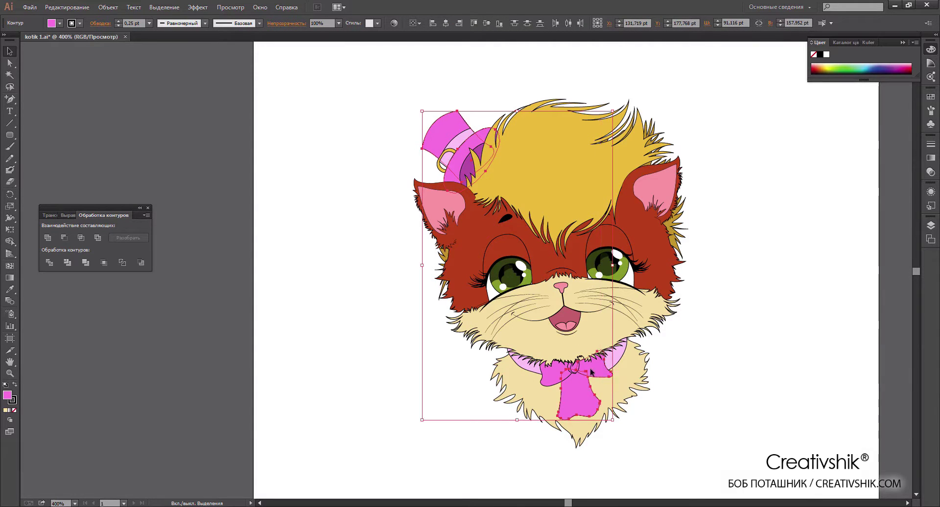
scroll(583, 401, "up", 4)
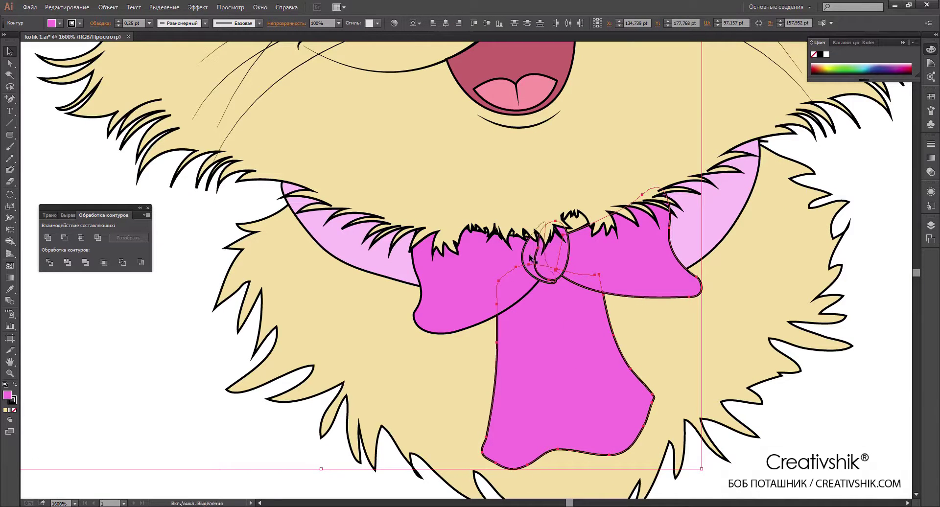
left_click(501, 269, "shift")
scroll(504, 274, "down", 4)
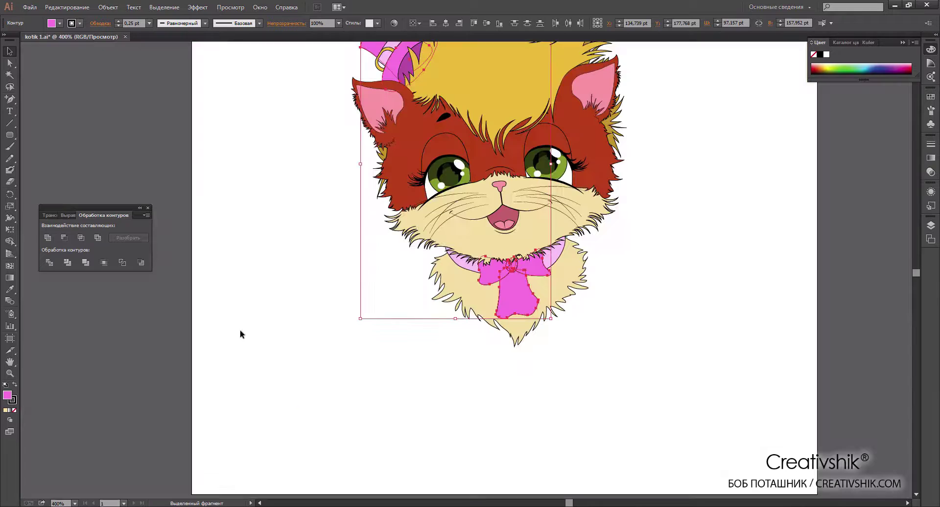
double_click(7, 396)
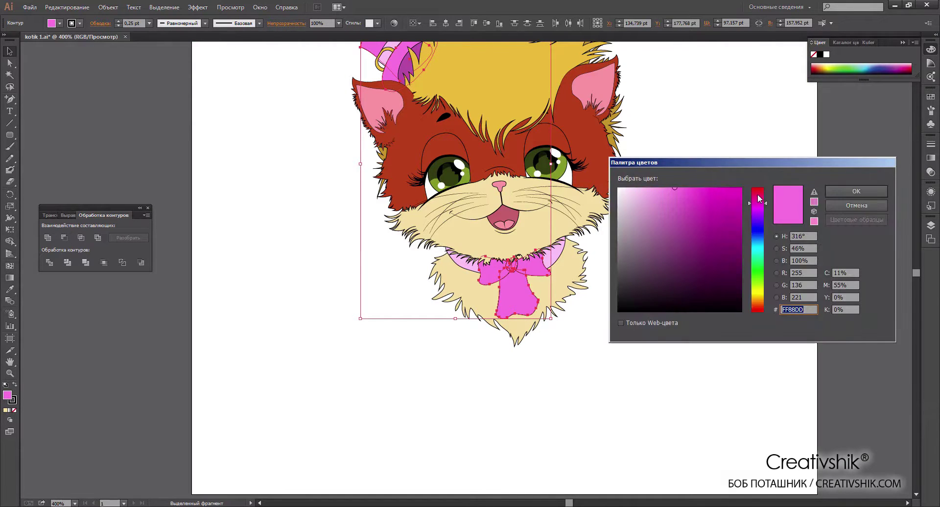
type("FF8AB4")
left_click(856, 191)
left_click(691, 247)
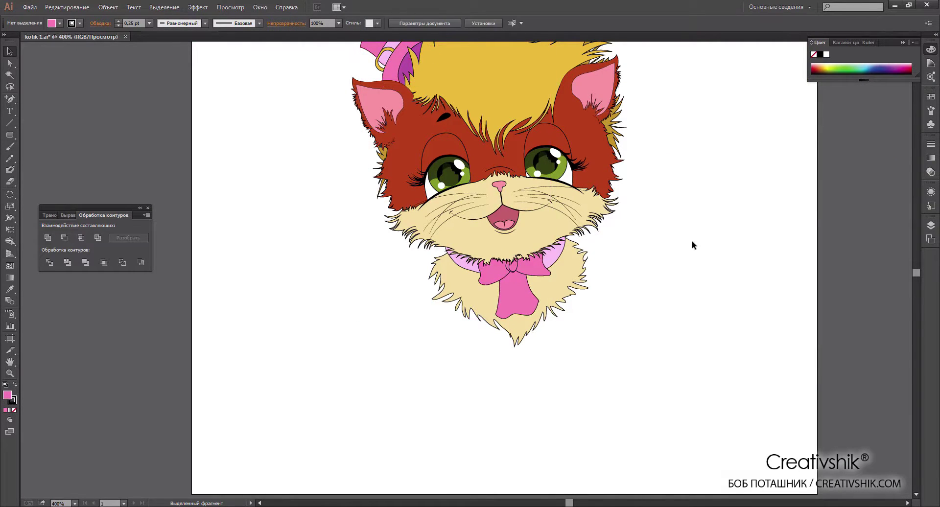
scroll(692, 247, "down", 1)
scroll(691, 247, "down", 1)
scroll(705, 299, "up", 1)
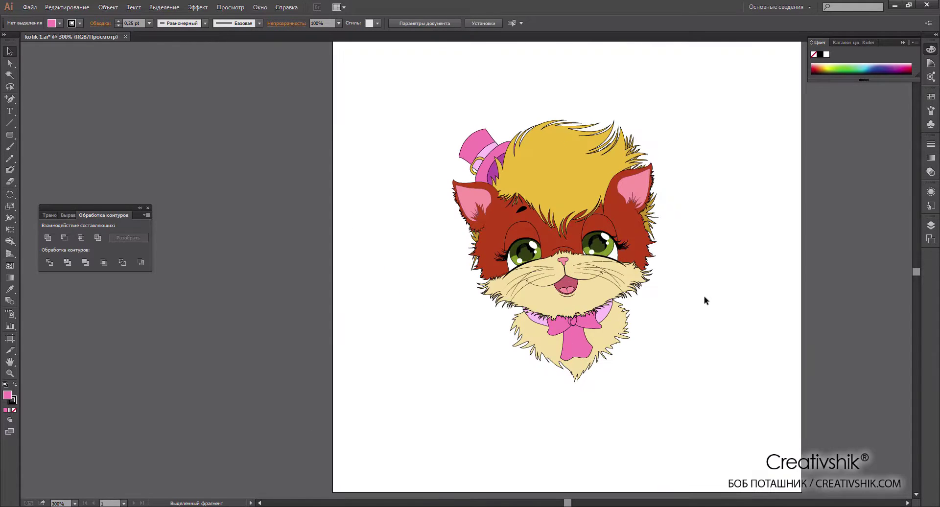
scroll(669, 267, "up", 1)
scroll(604, 186, "up", 1)
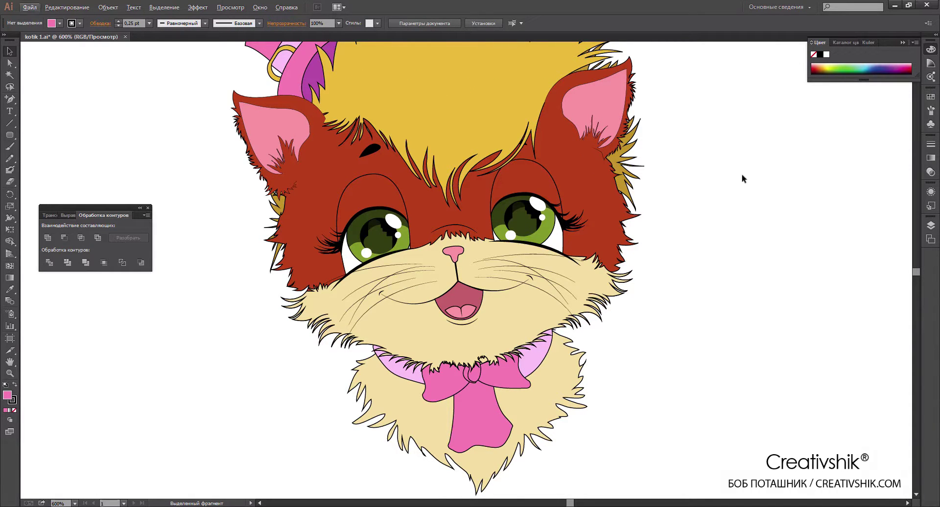
scroll(725, 172, "down", 2)
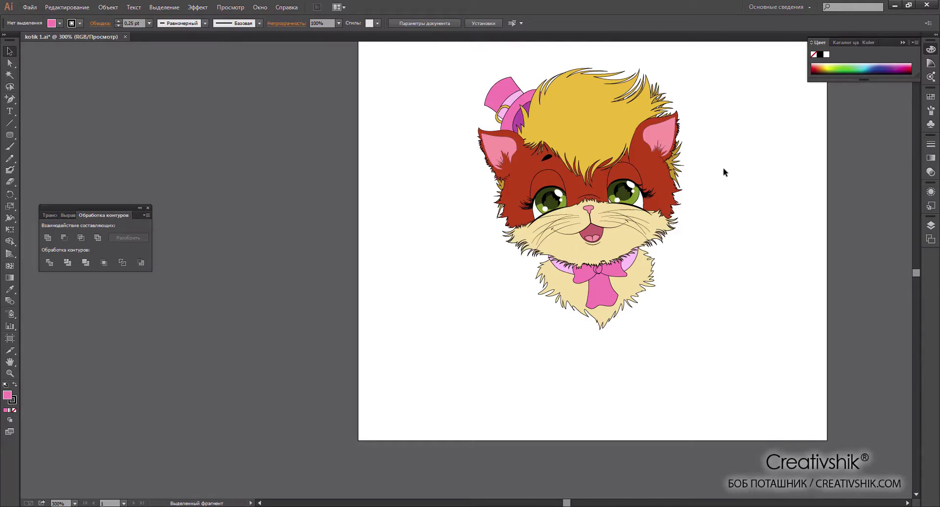
scroll(730, 167, "up", 1)
key("alt")
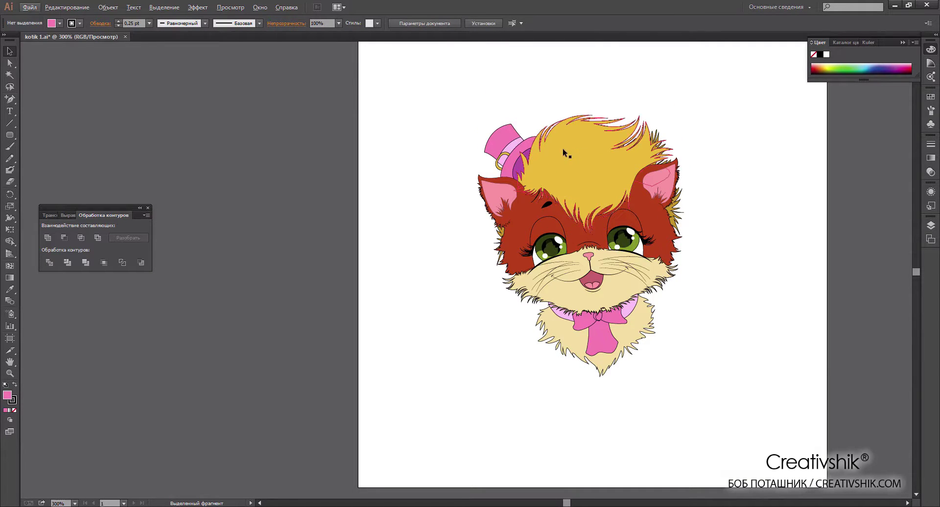
key("alt")
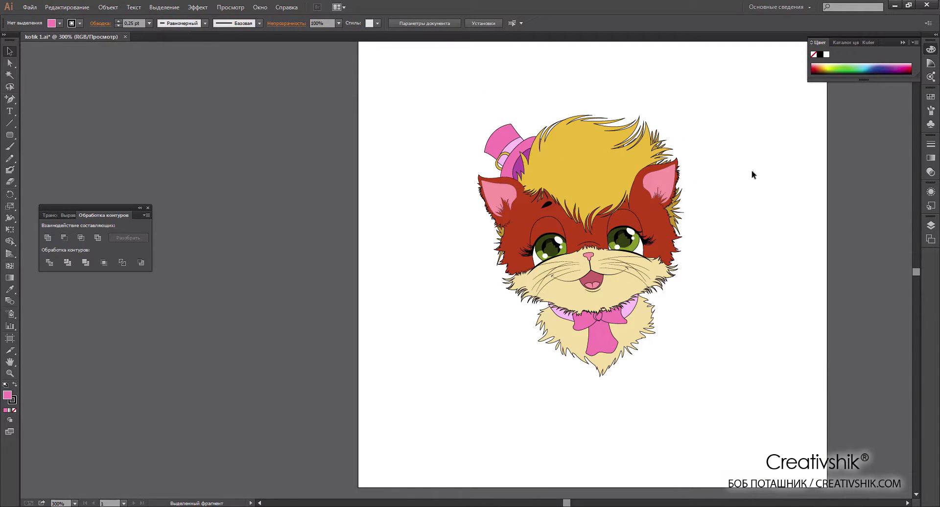